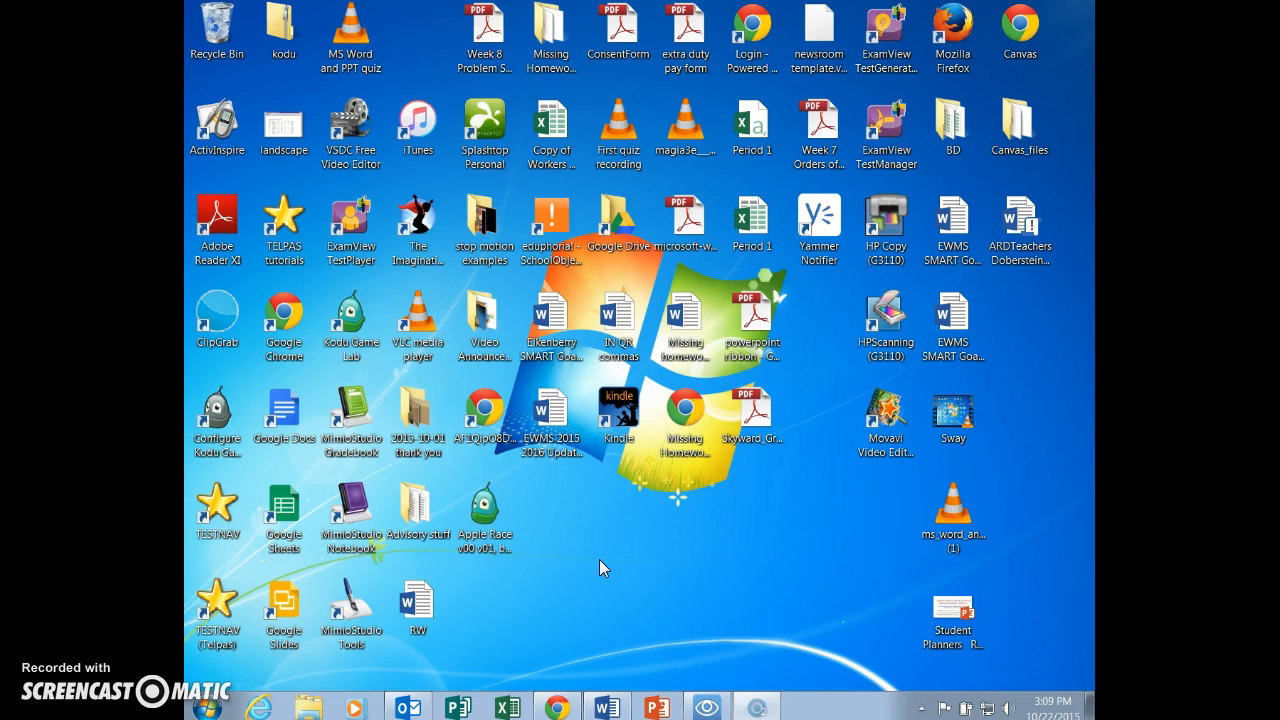
- Switch to Chrome to show the Excel first activity assignment's attached files, and view the FBLA example document in Word
left_click(571, 613)
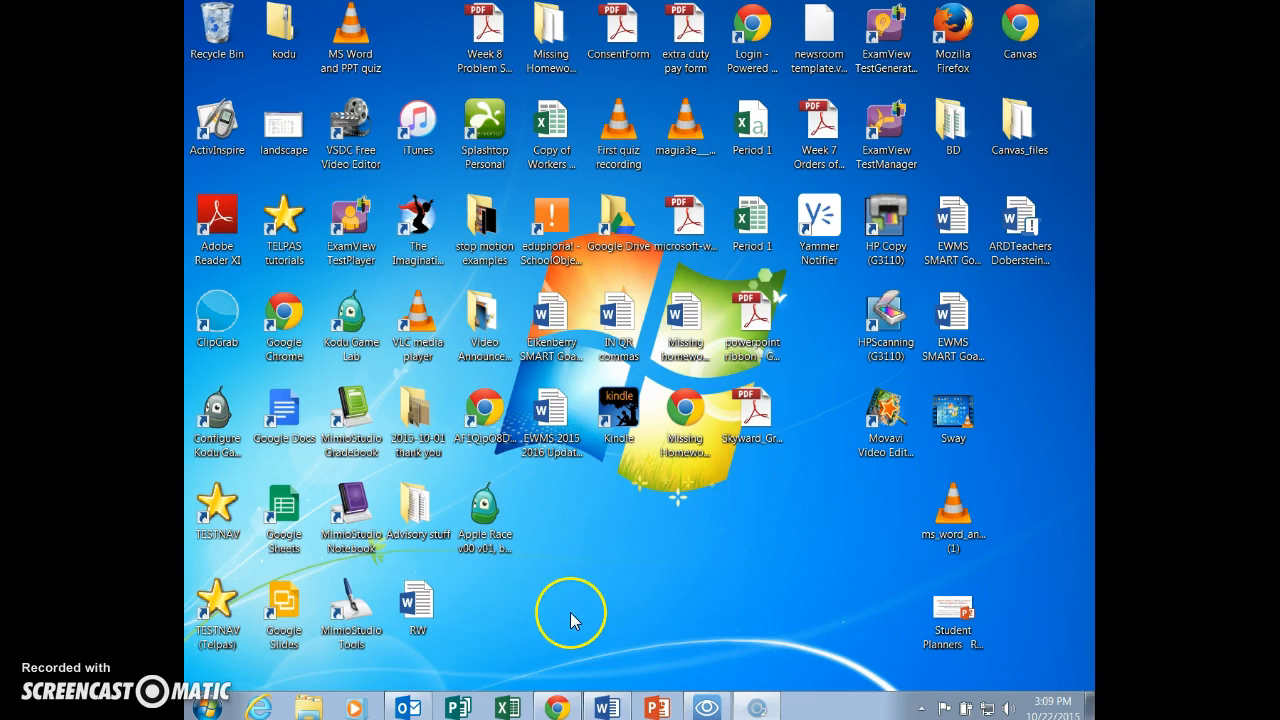
left_click(557, 708)
left_click(528, 662)
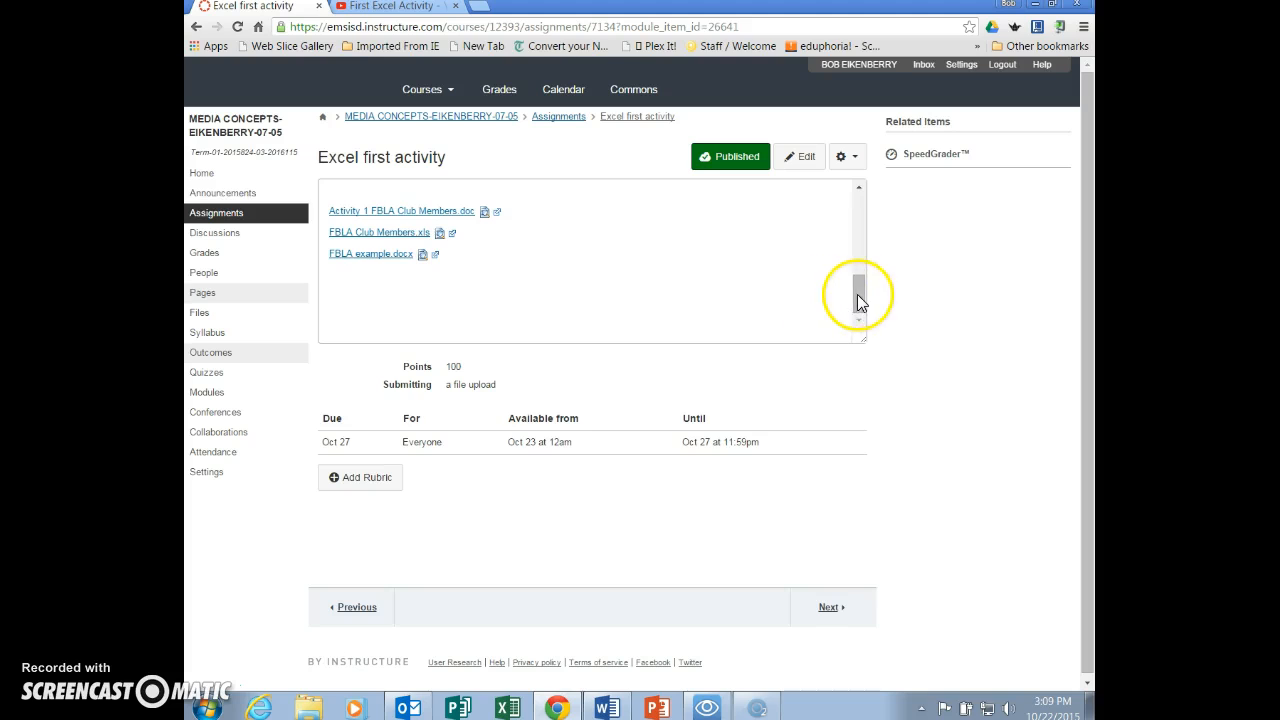
mouse_move(860, 302)
left_mouse_down()
mouse_move(868, 258)
mouse_move(865, 313)
left_mouse_up()
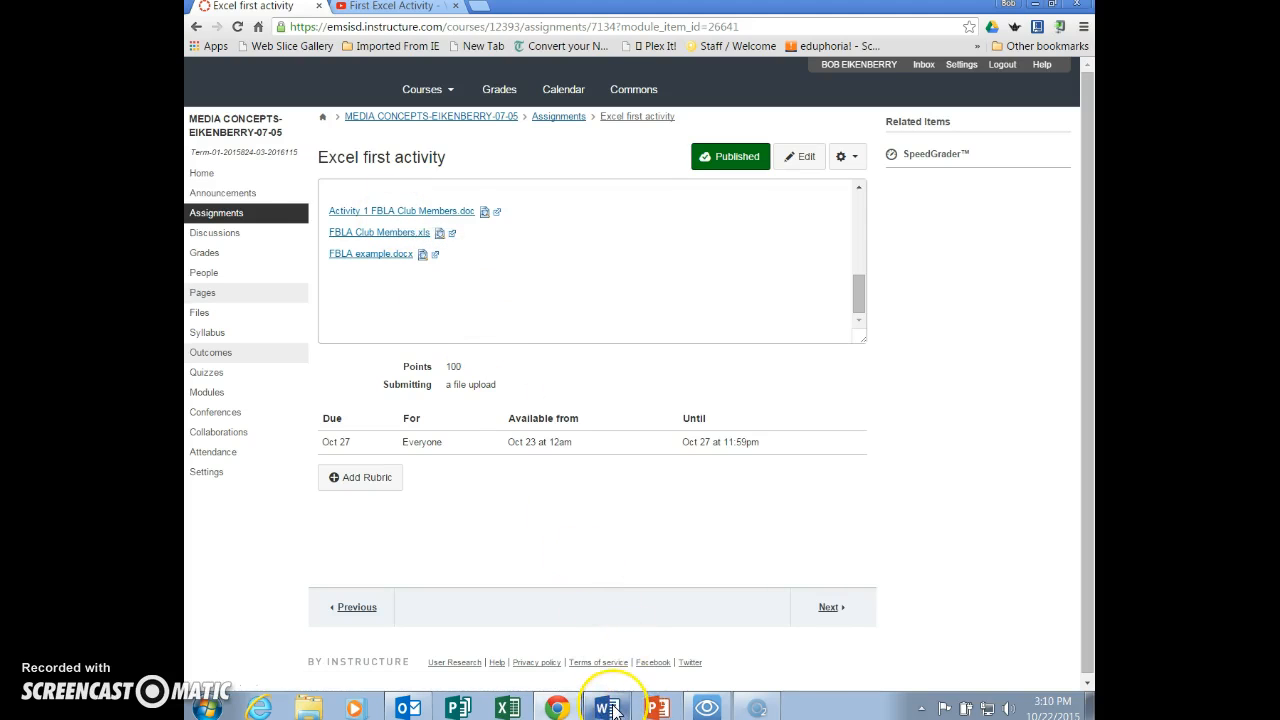
left_click(610, 708)
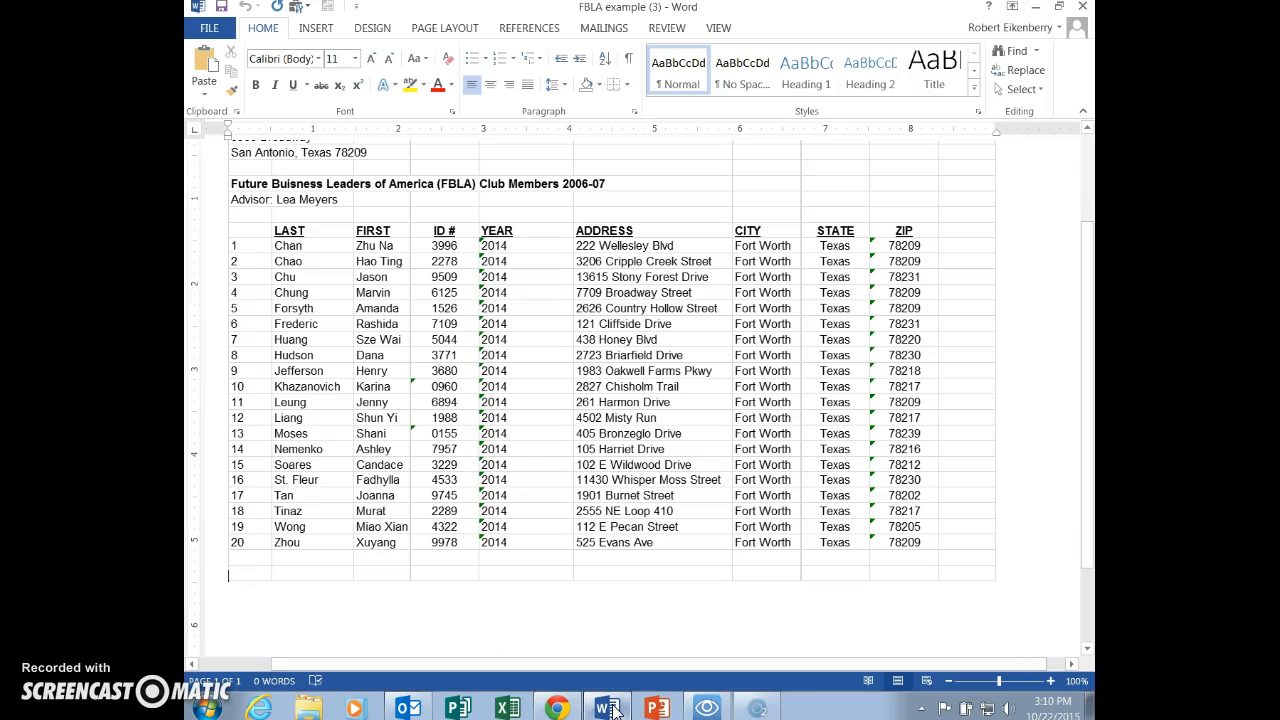
left_click(1035, 7)
- Download Activity 1 FBLA Club Members.doc from the assignment, open it in Word and enable editing
left_click(408, 210)
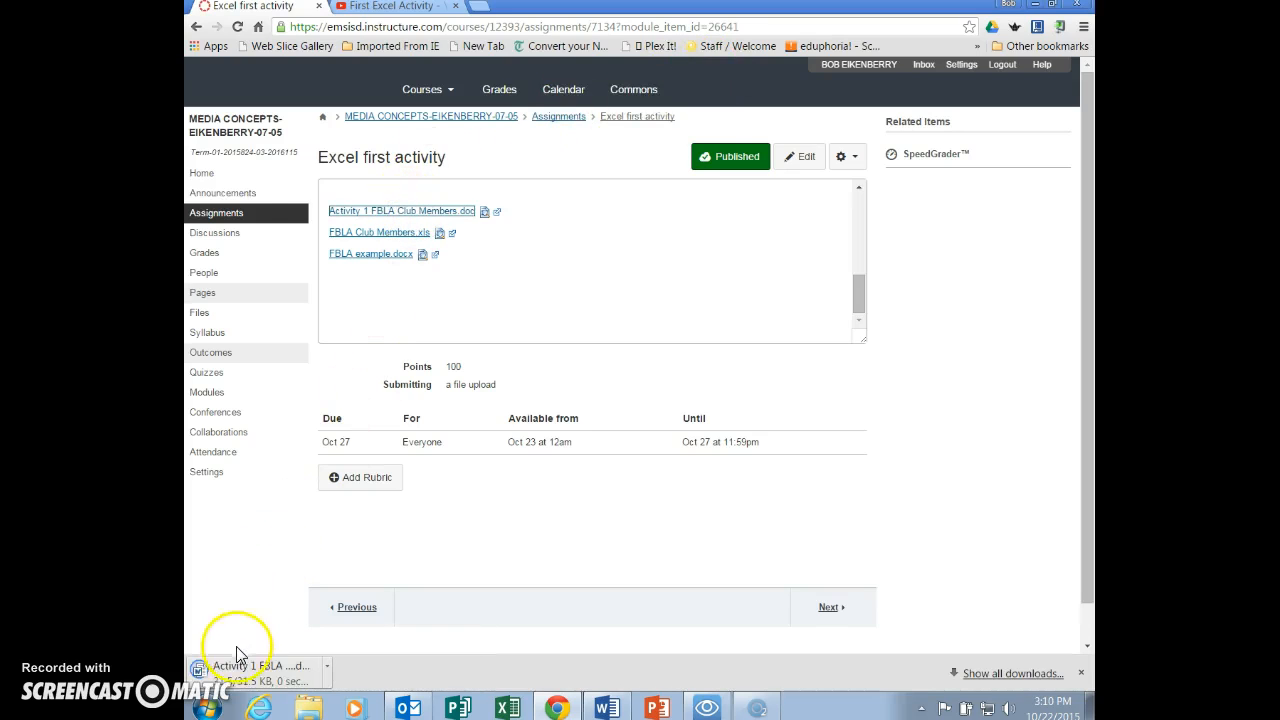
left_click(243, 668)
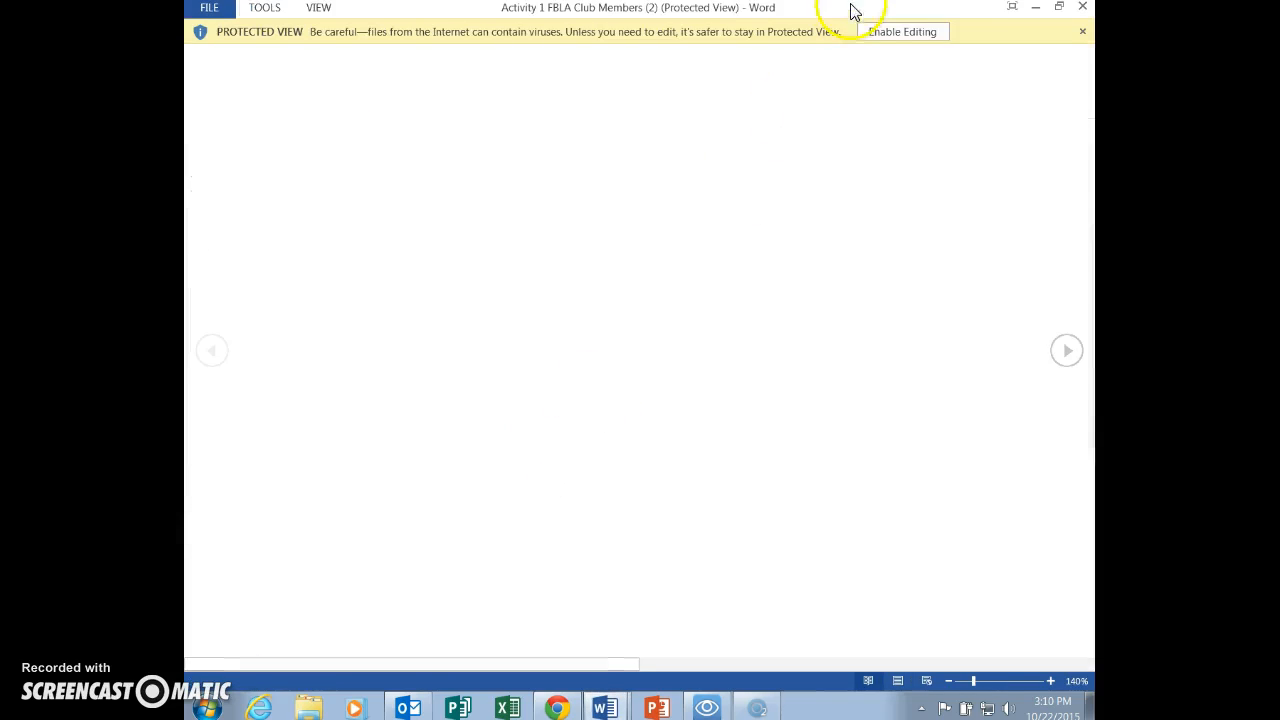
left_click(880, 40)
scroll(770, 262, "down", 5)
scroll(776, 272, "up", 5)
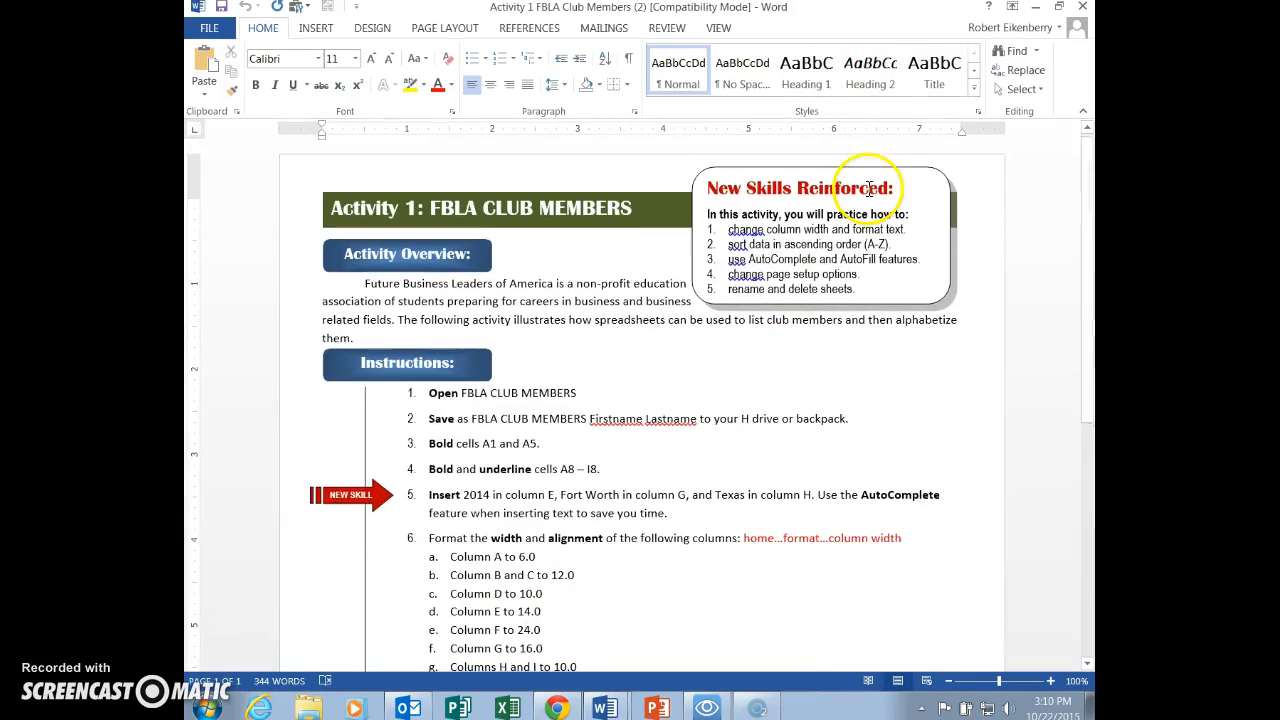
- Return to the assignment in Chrome, download FBLA Club Members.xls, and open it in Excel with editing enabled
left_click(1040, 12)
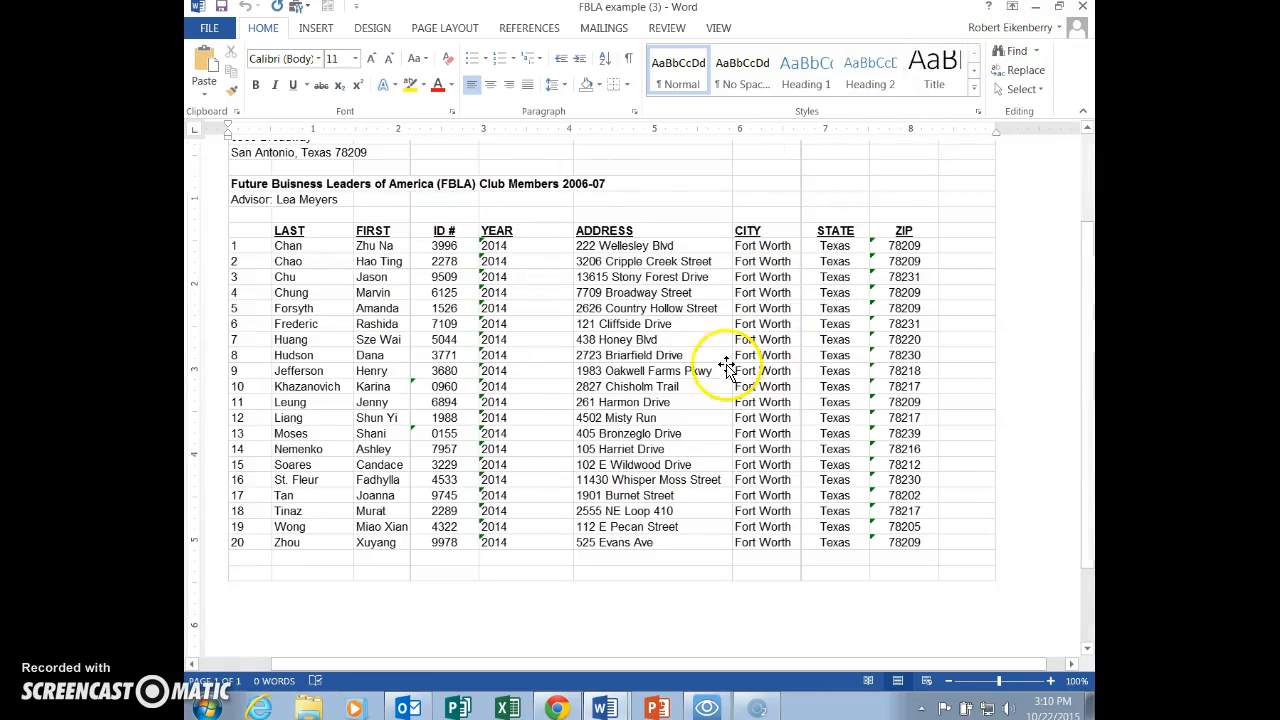
left_click(1036, 14)
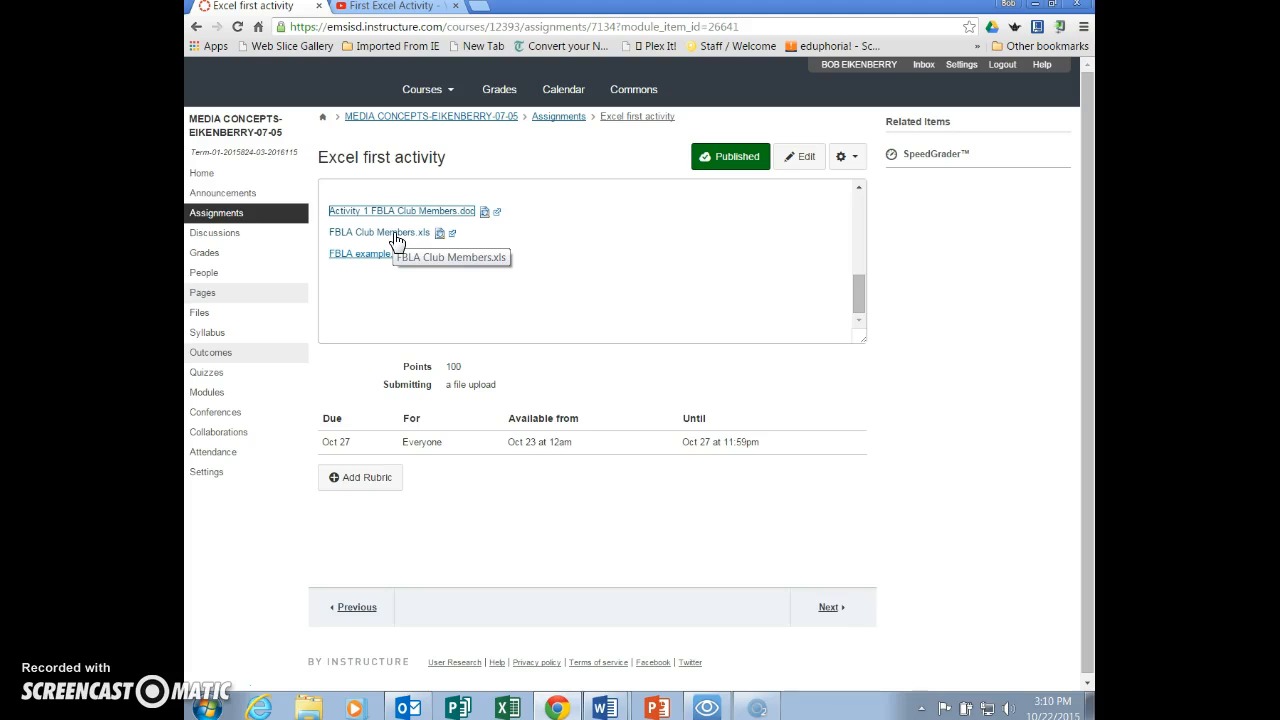
left_click(400, 240)
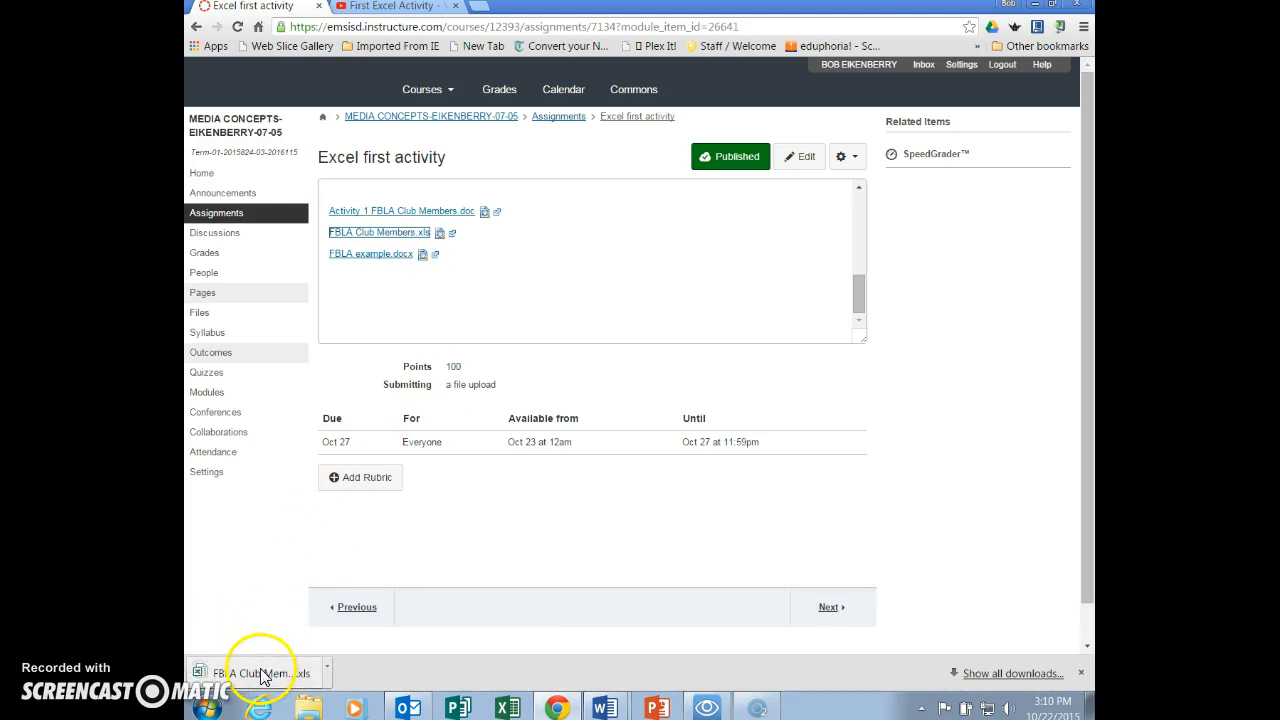
left_click(258, 672)
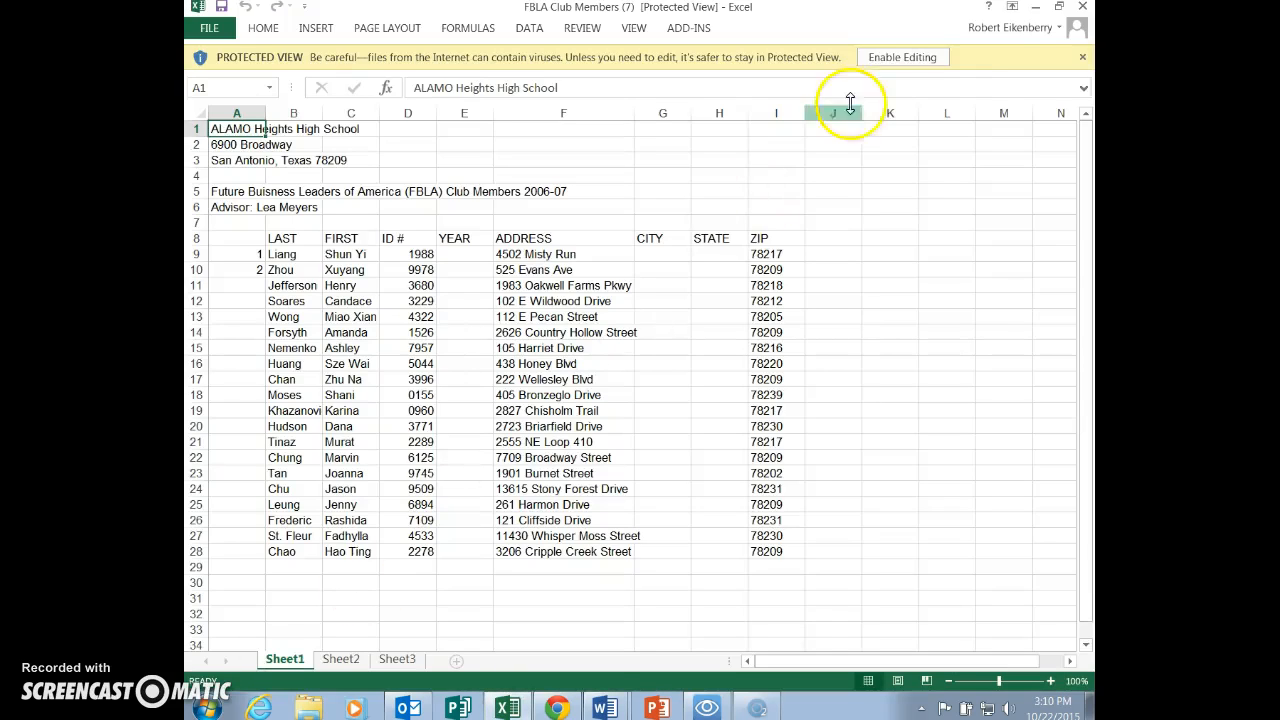
left_click(900, 57)
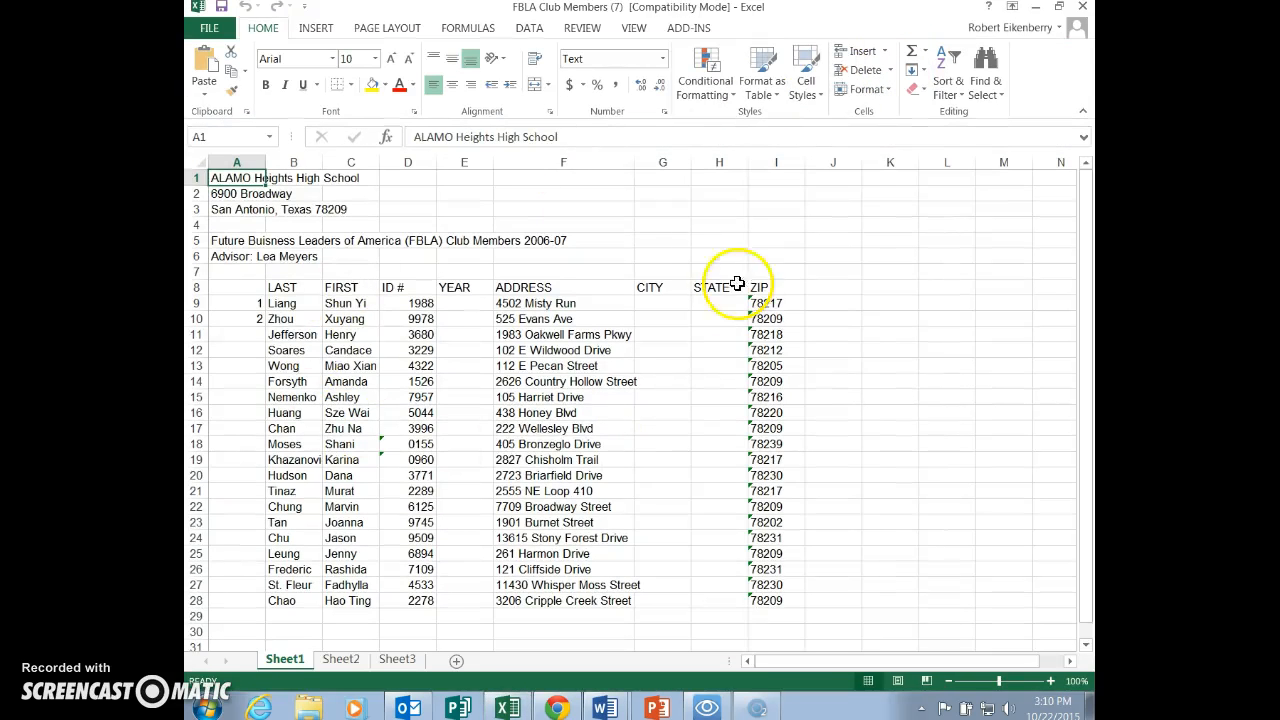
- Switch to the Activity 1 FBLA Club Members document in Word and read its numbered instructions
left_click(557, 708)
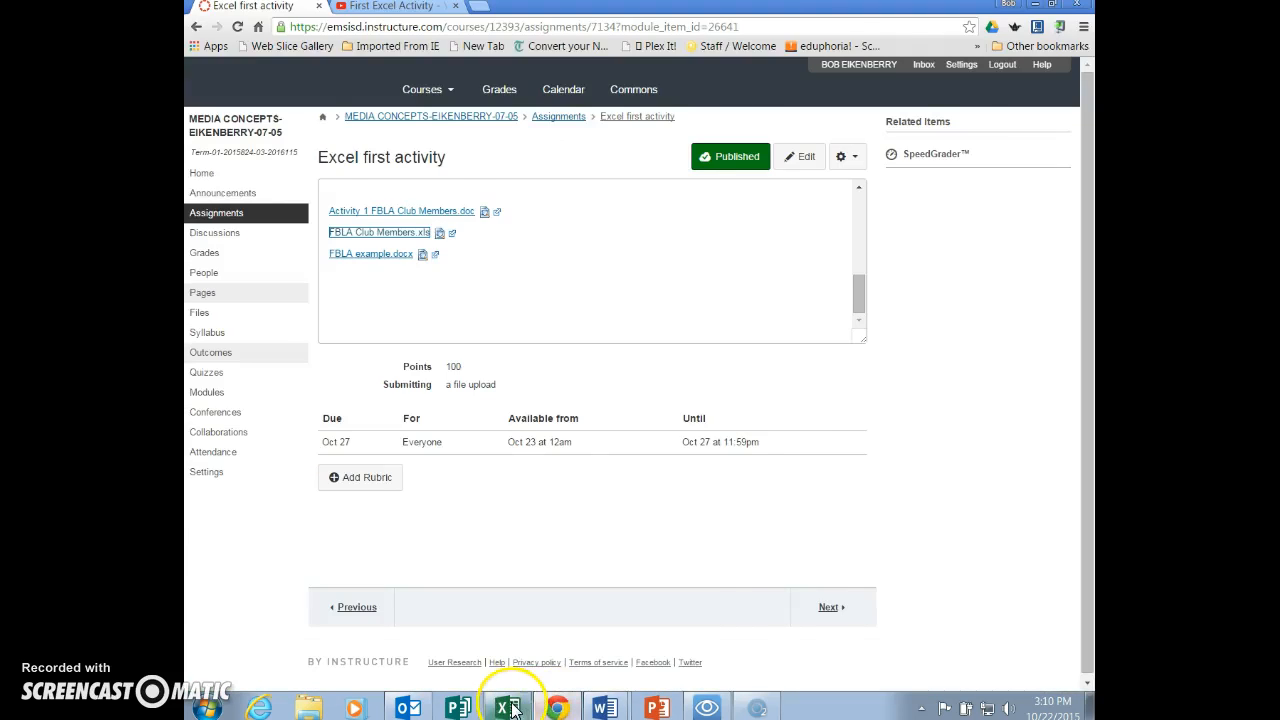
left_click(507, 706)
left_click(601, 706)
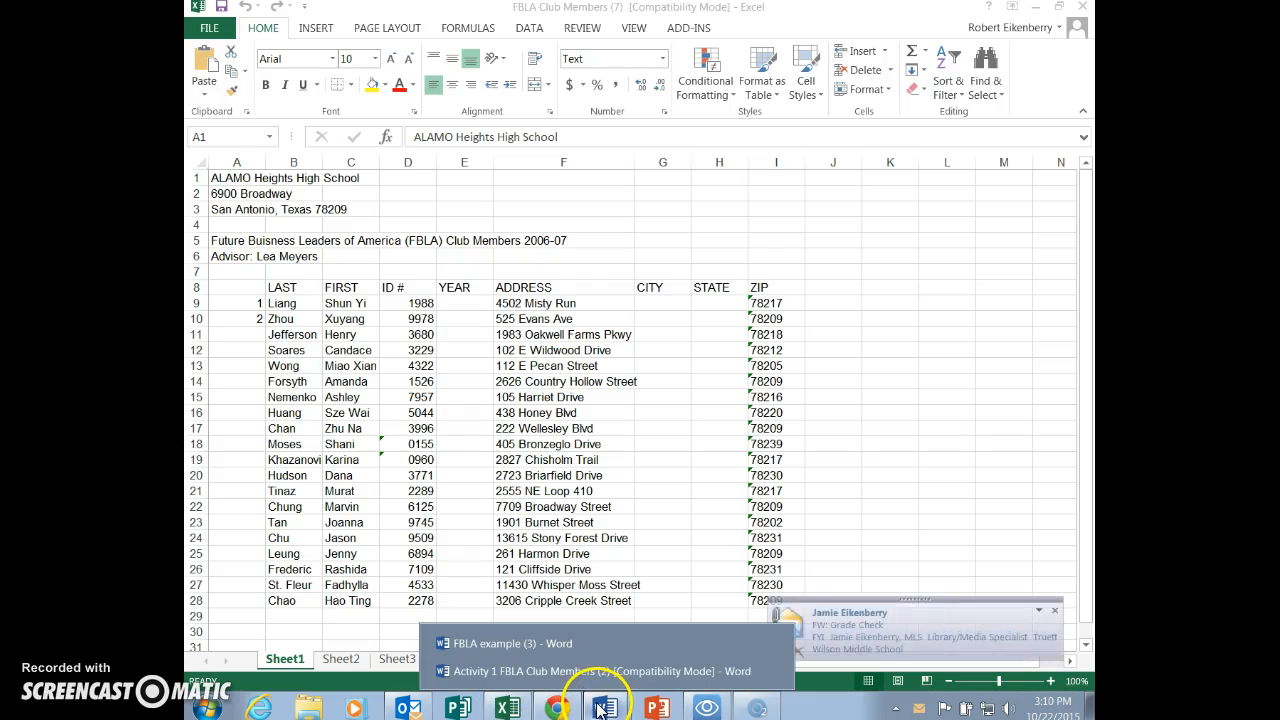
left_click(1055, 613)
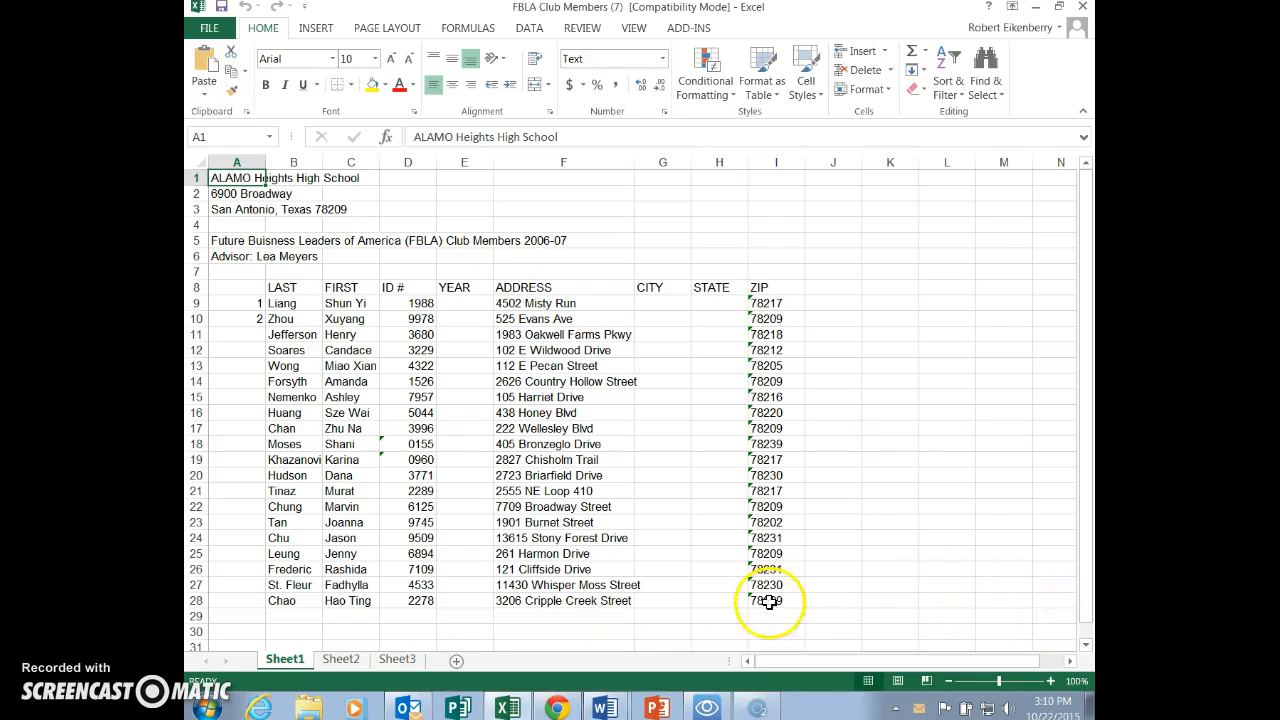
left_click(612, 708)
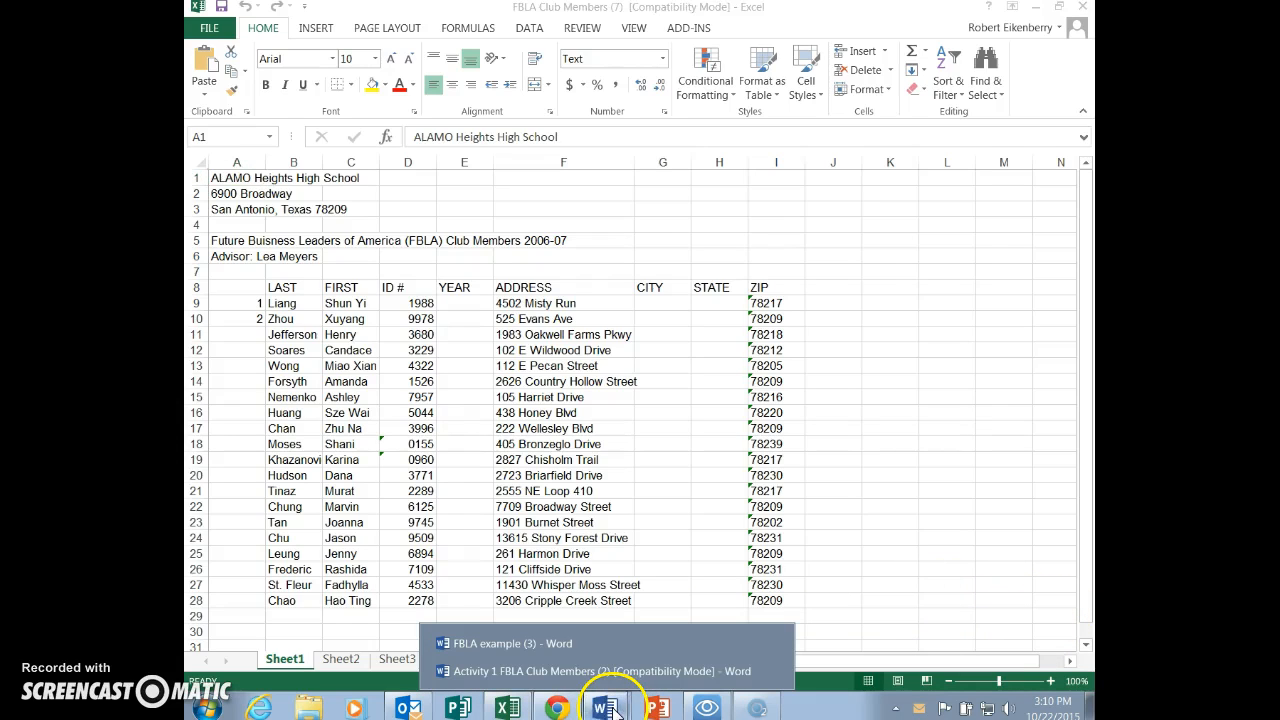
left_click(560, 672)
scroll(455, 280, "down", 3)
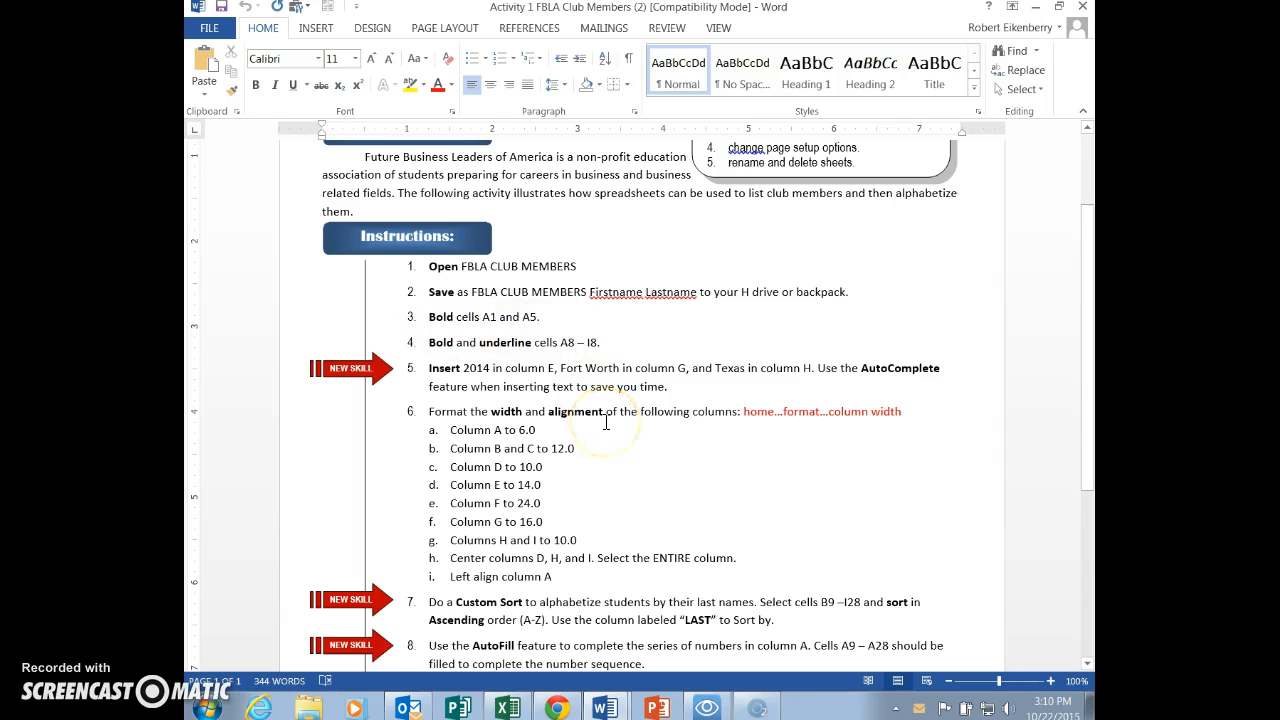
- Switch to the club members workbook in Excel and make cells A5 and A1 bold
key("alt+Tab")
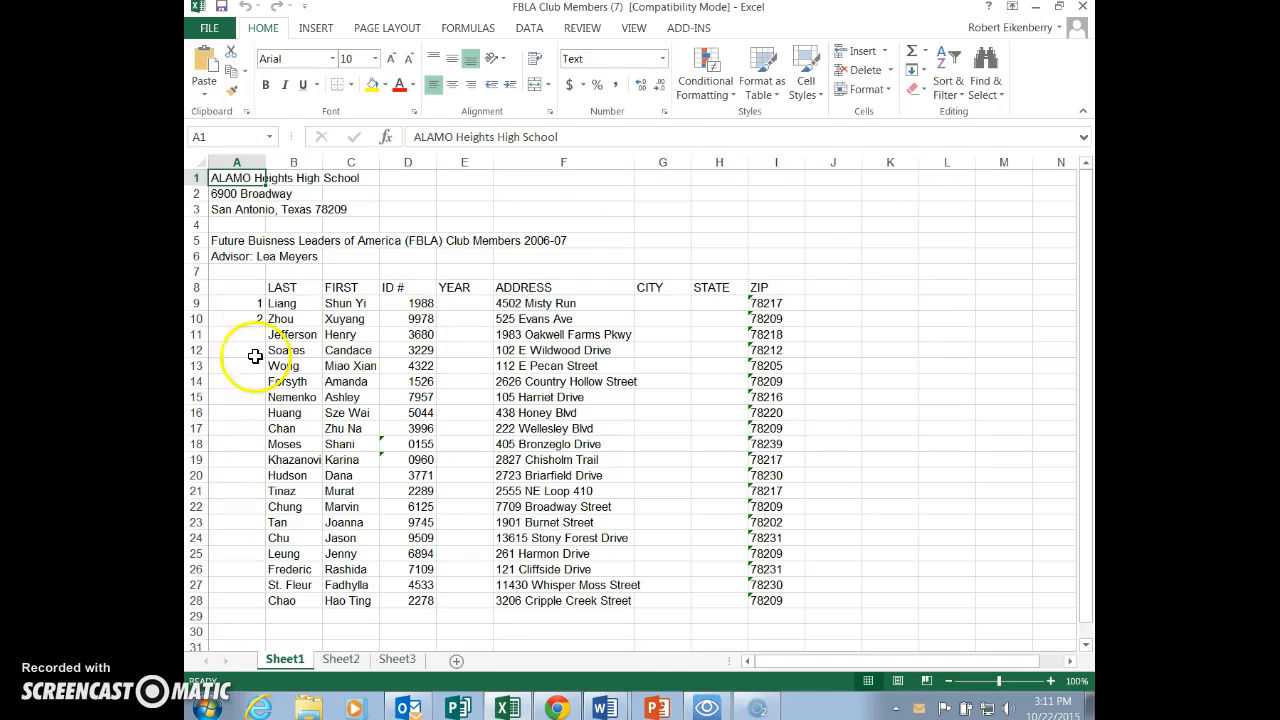
left_click(228, 241)
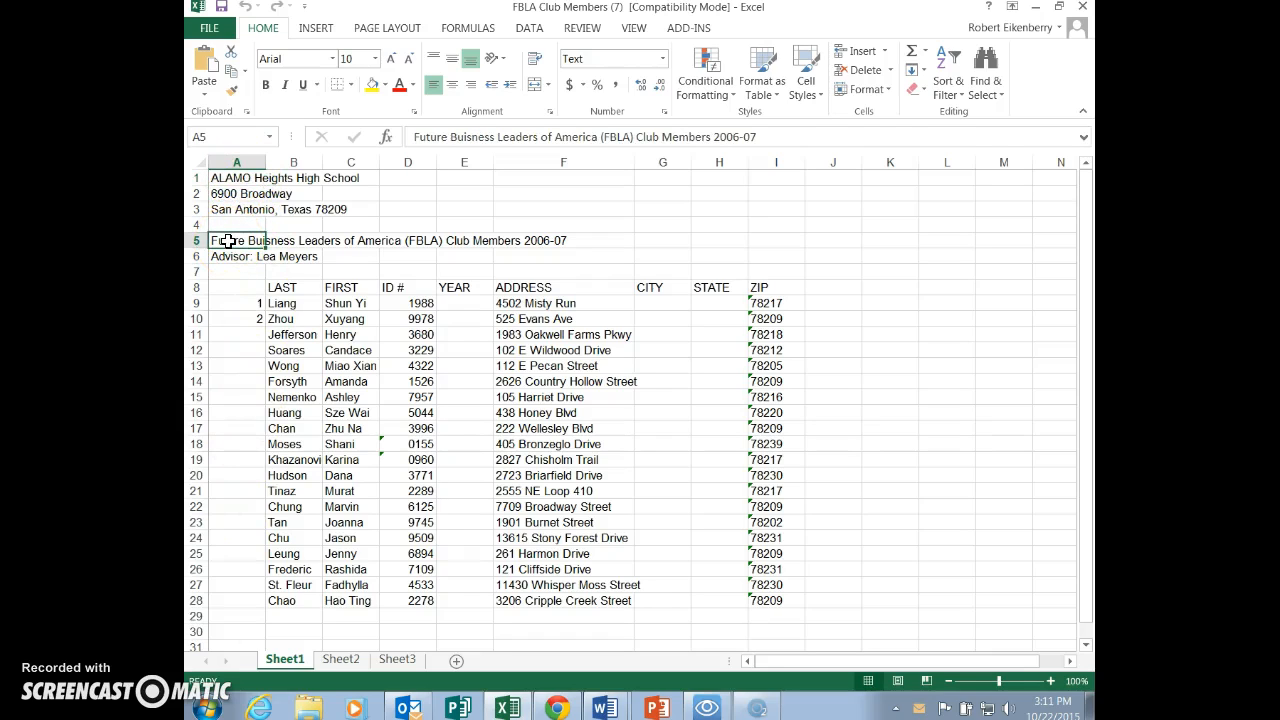
left_click(265, 85)
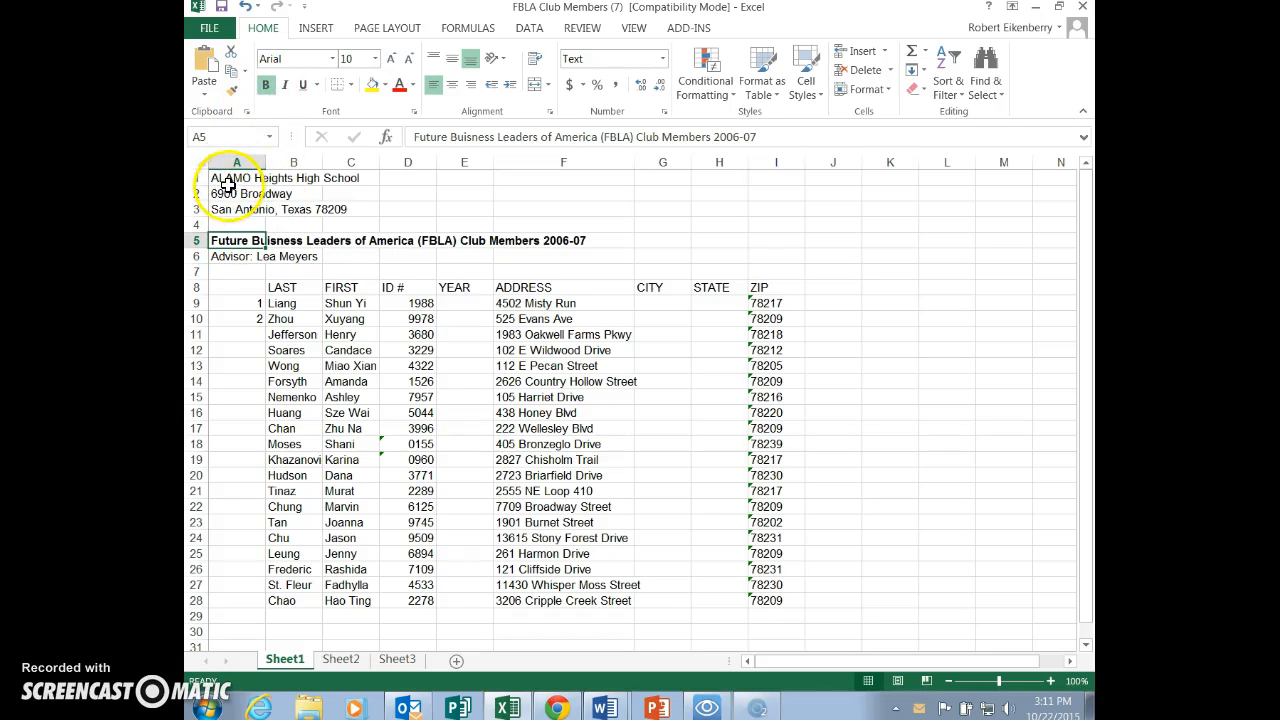
left_click(228, 182)
left_click(265, 85)
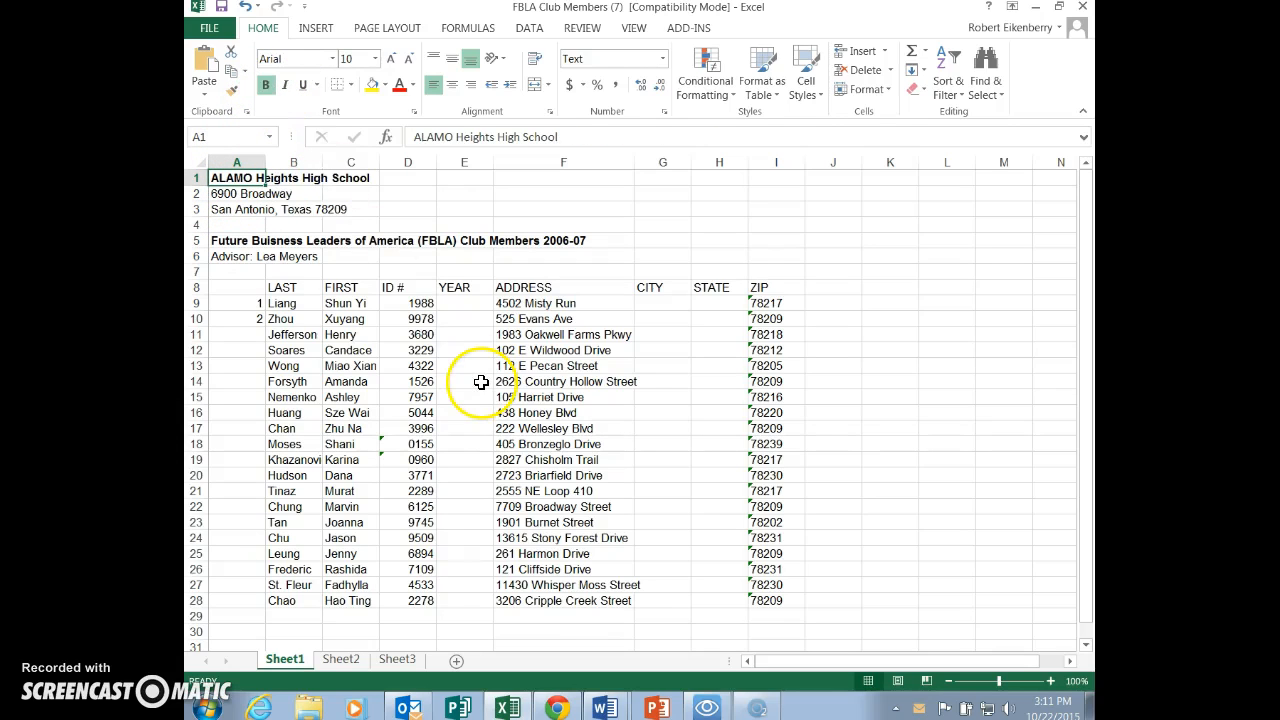
- Check the instructions in Word, and bold and underline the header cells A8 to I8 in the Excel workbook
key("alt+Tab")
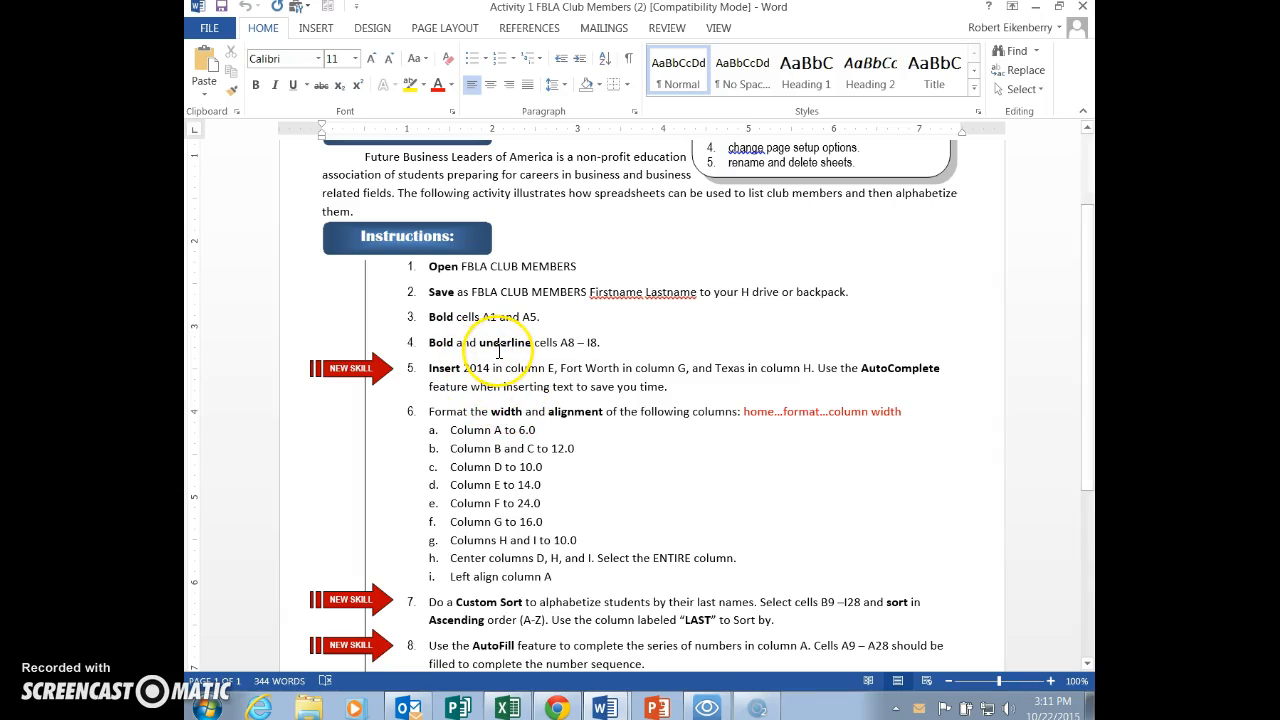
key("alt+Tab")
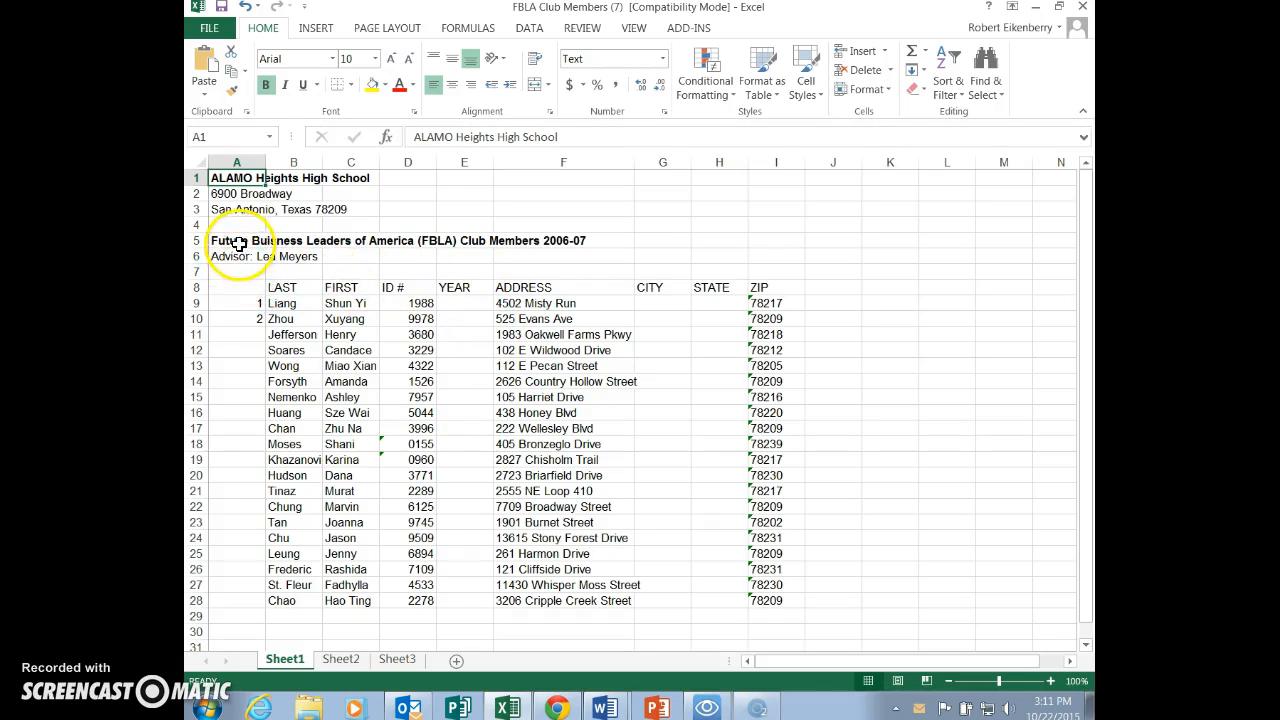
left_click_drag(237, 288, 762, 290)
left_click(266, 85)
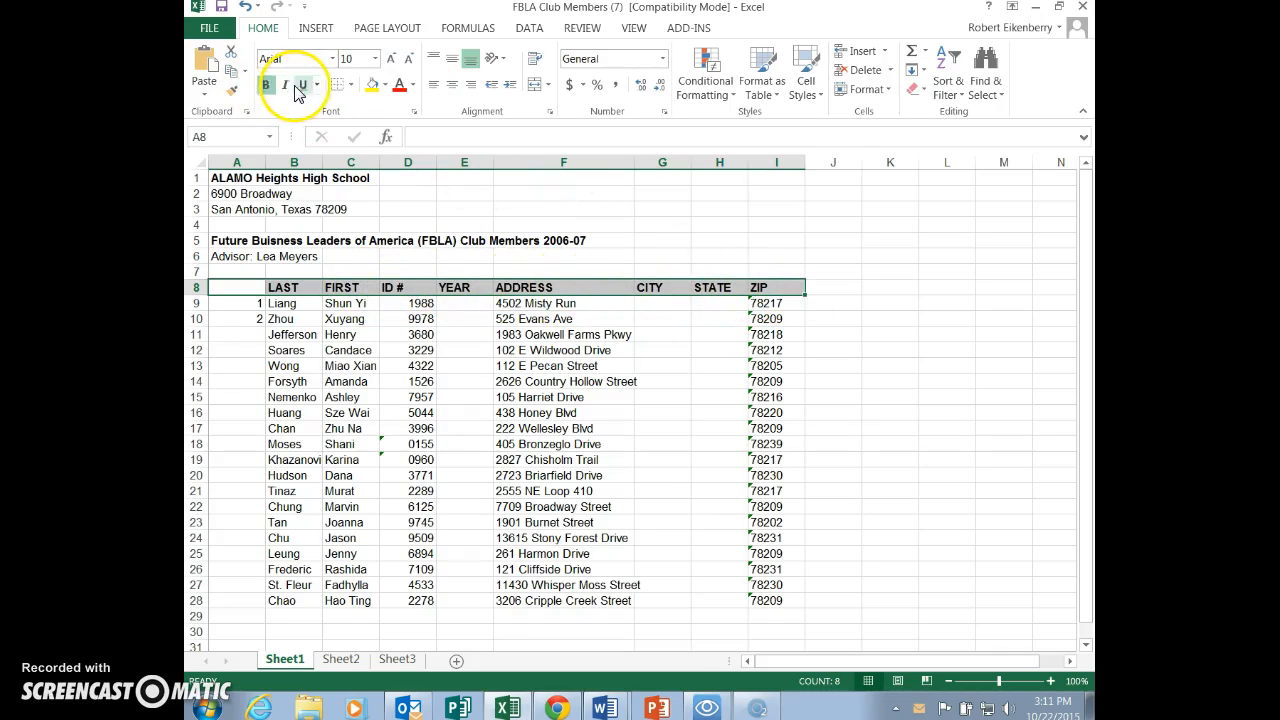
left_click(305, 86)
- Consult the Word instructions, and in Excel enter 2014 in E9, Fort Worth in G9 and Texas in H9
key("alt+Tab")
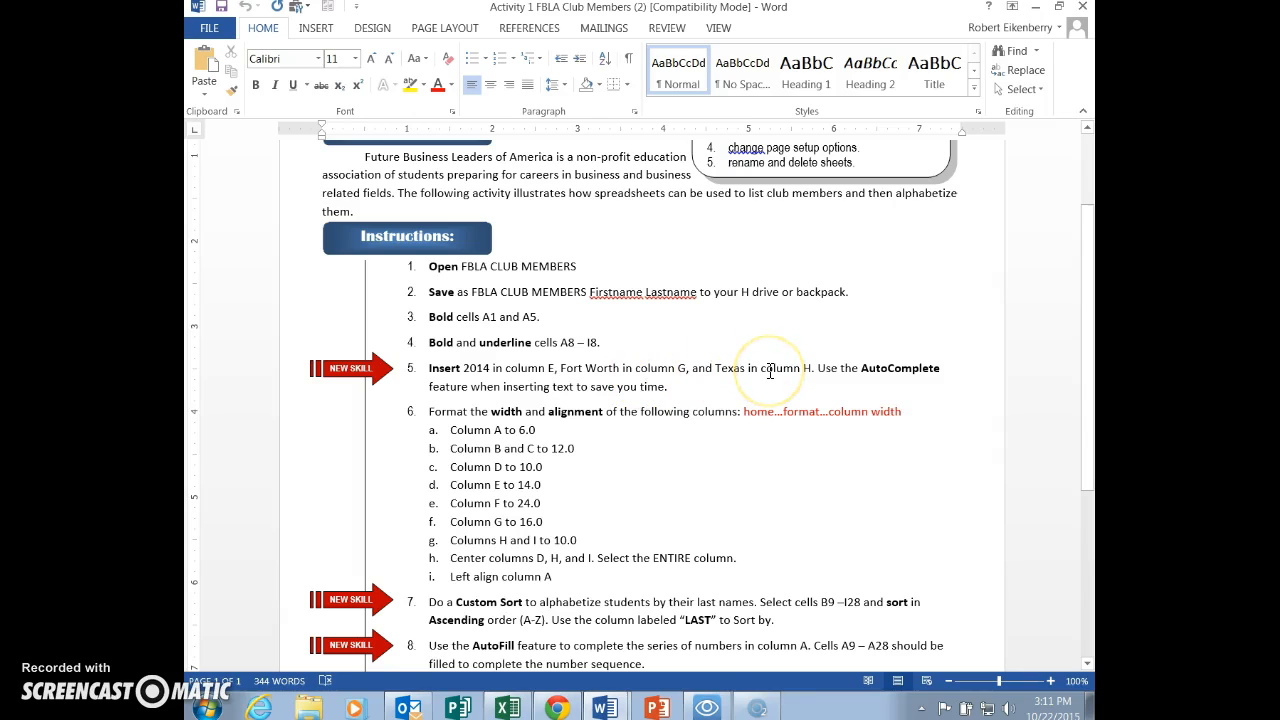
key("alt+Tab")
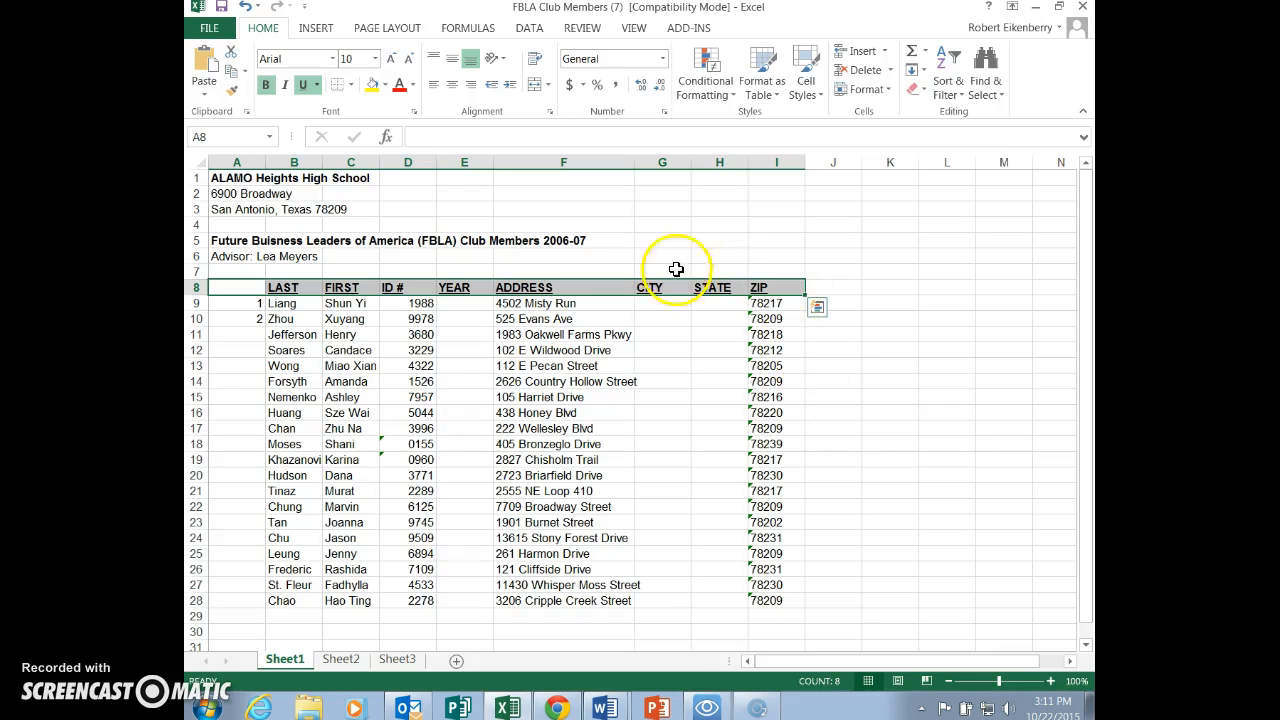
left_click(479, 306)
type("2014")
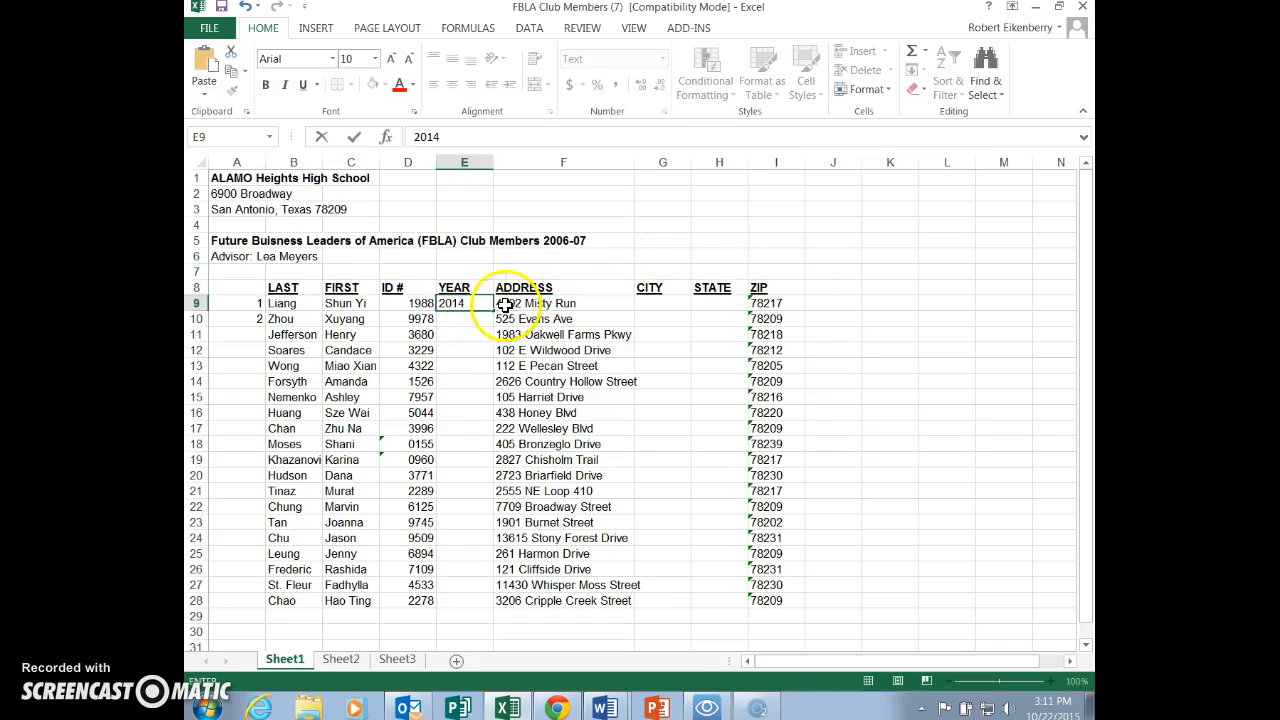
left_click(655, 303)
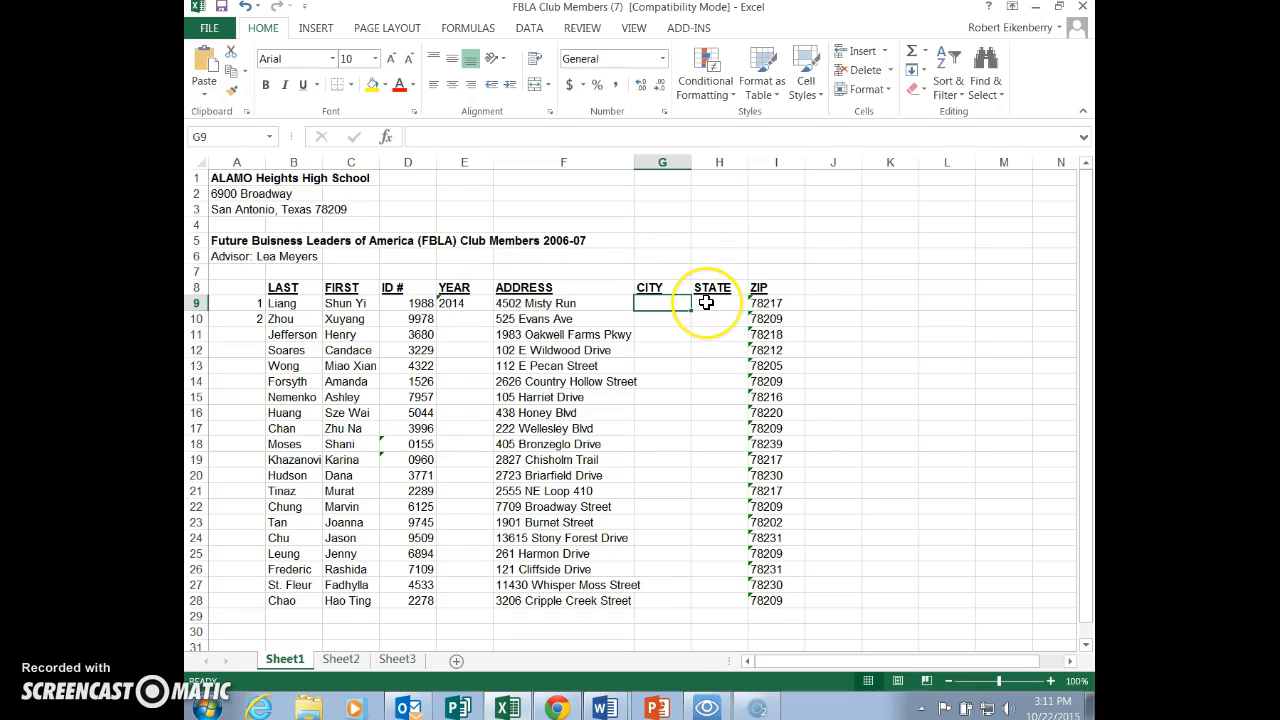
type("Fort Worth")
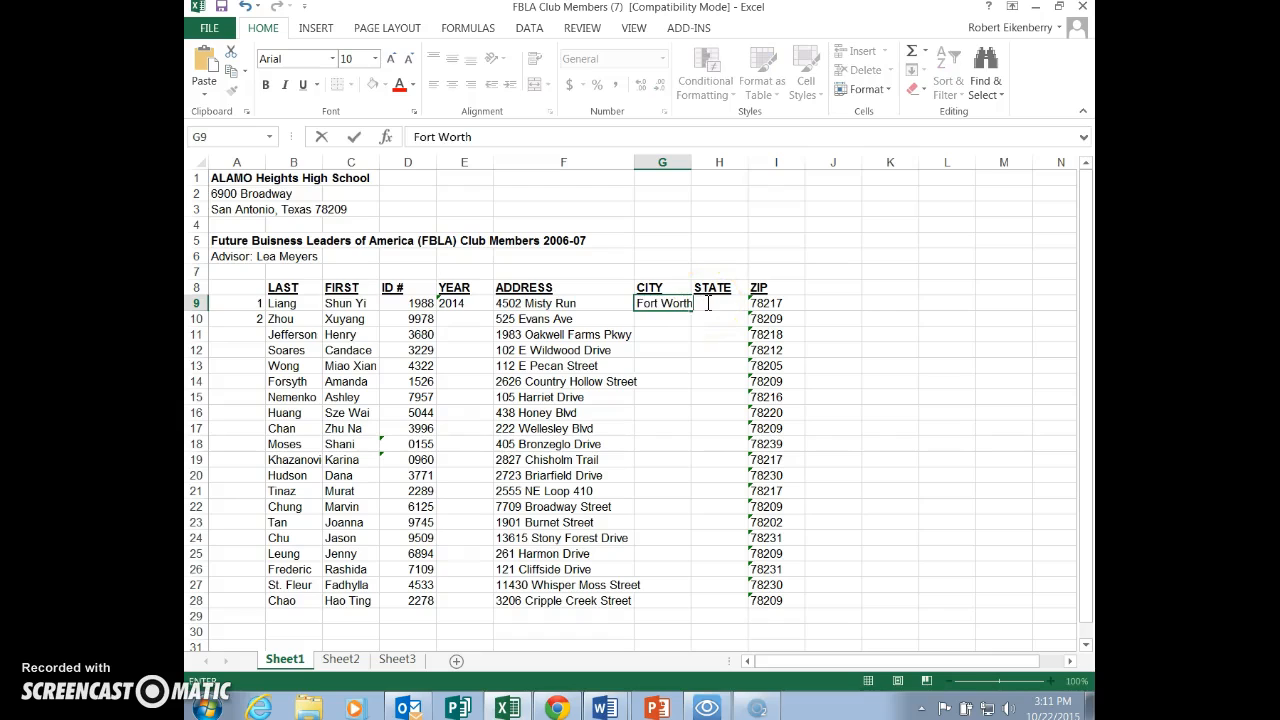
left_click(708, 303)
type("Texas")
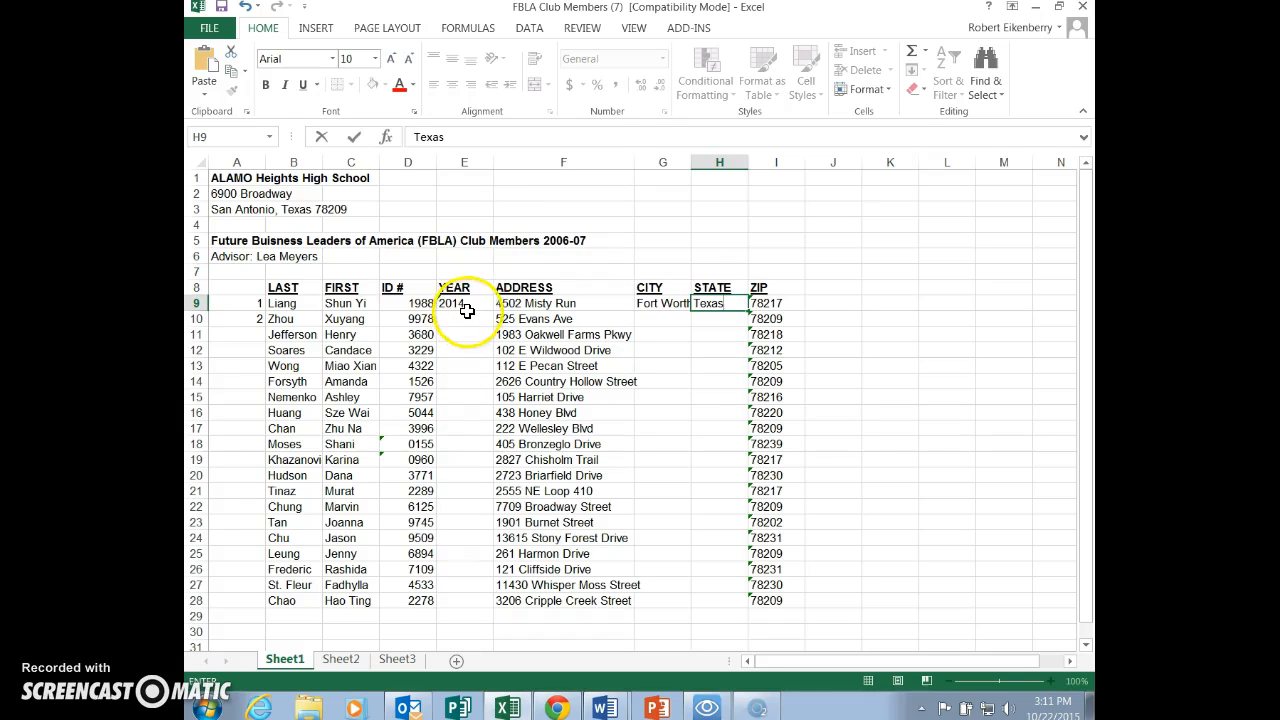
- Fill the year 2014 down the YEAR column from E9 to E28
left_click(476, 303)
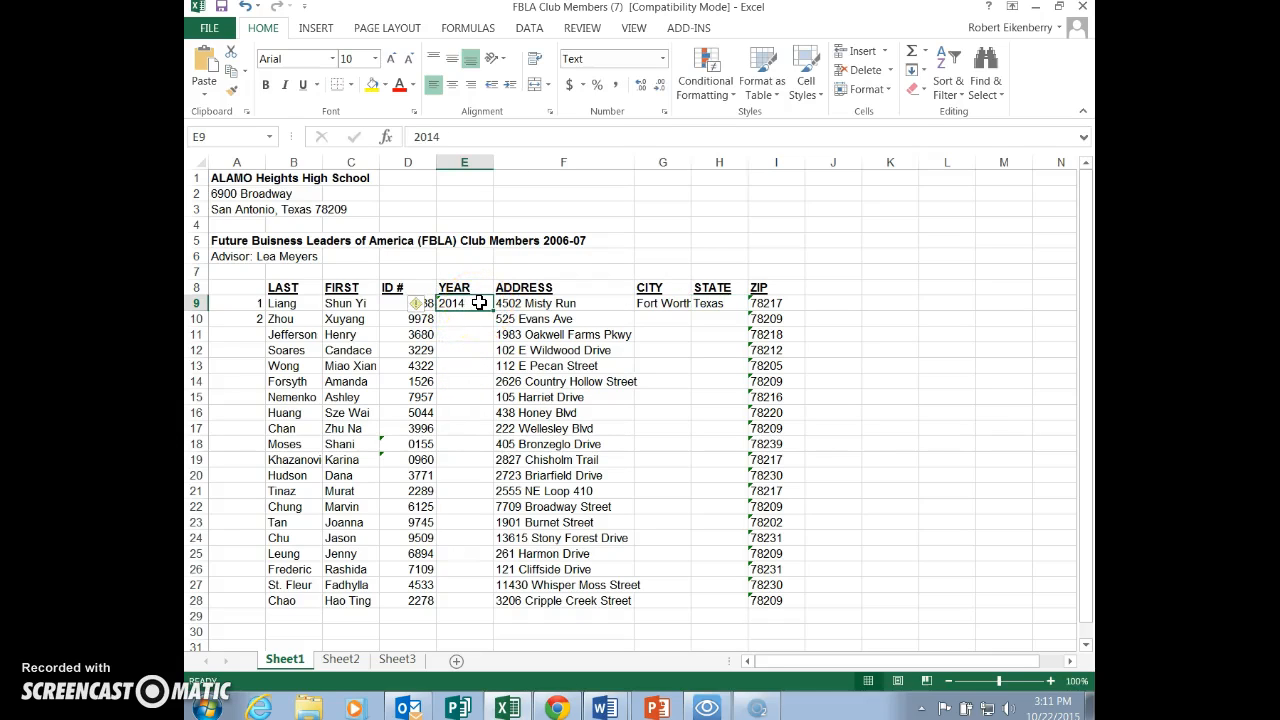
left_click_drag(479, 303, 474, 600)
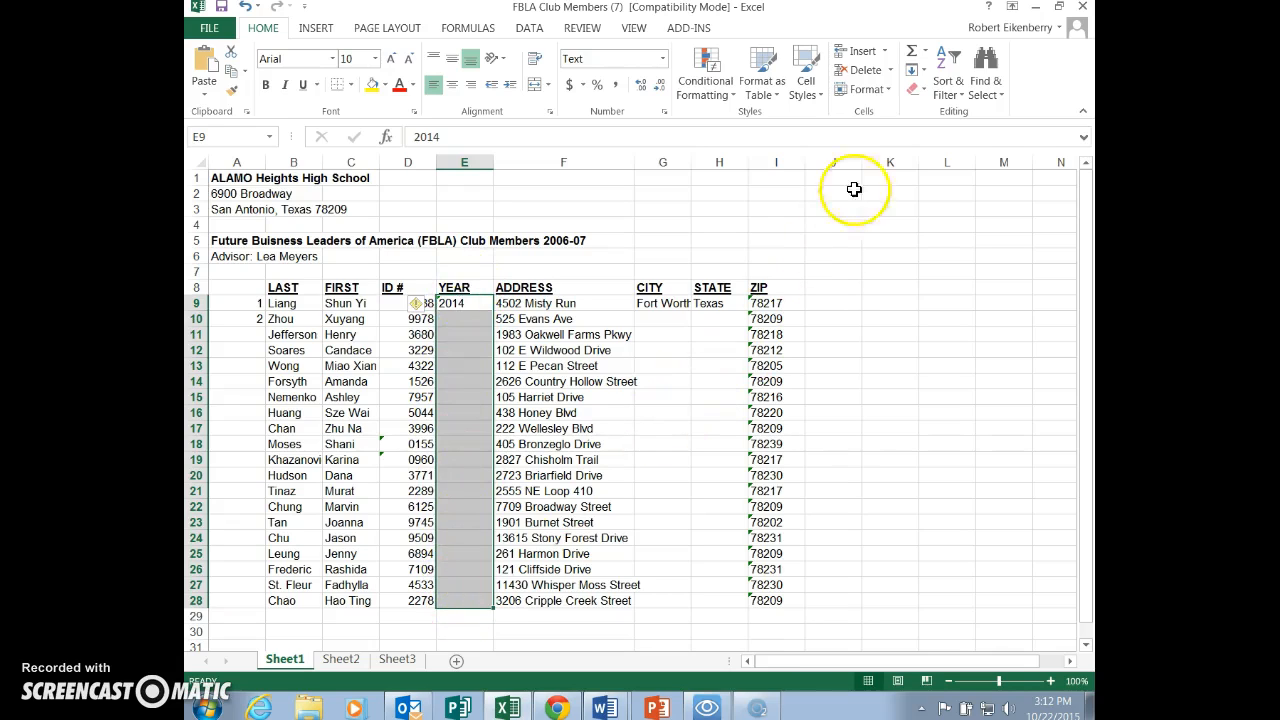
left_click(924, 78)
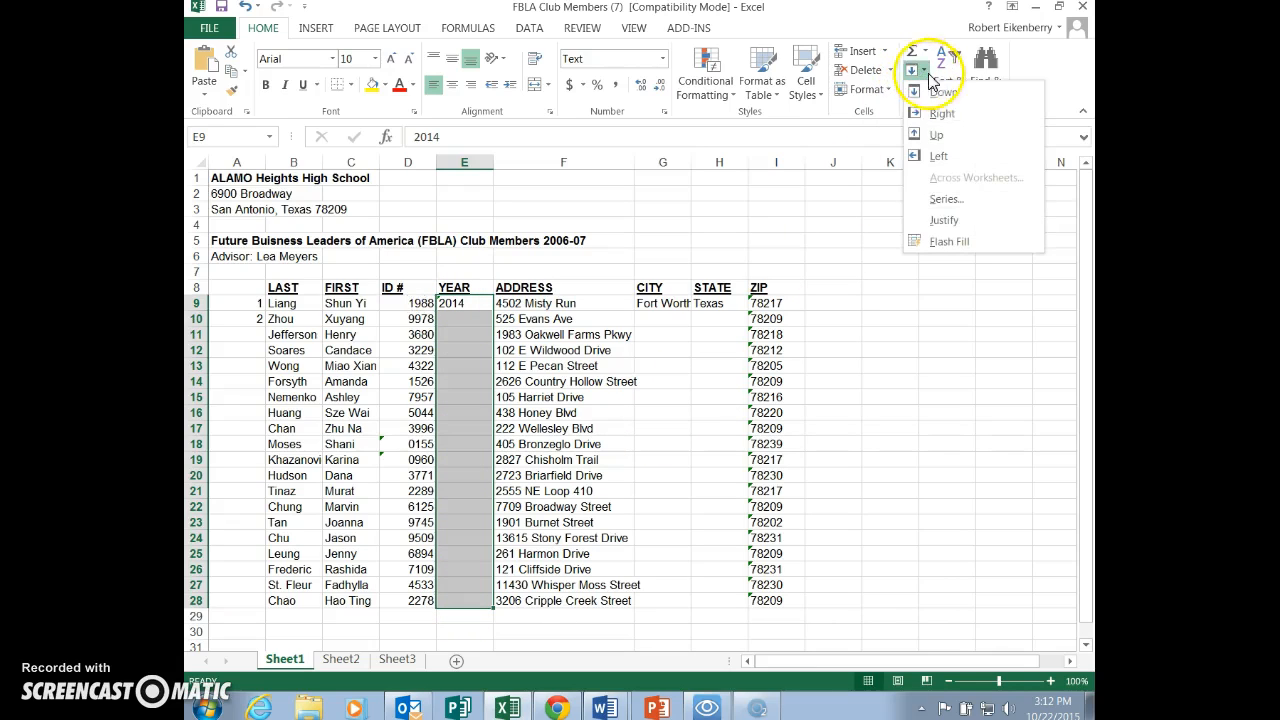
left_click(940, 97)
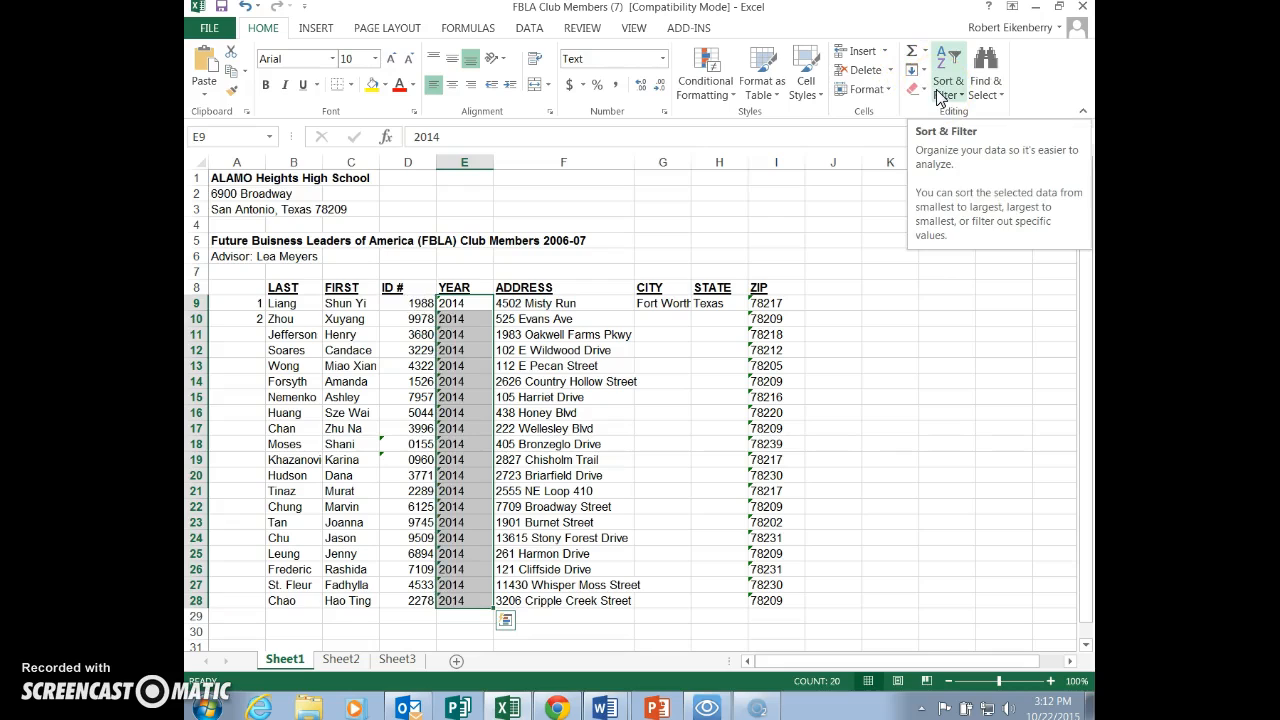
- Fill Fort Worth down the CITY column from G9 to G28 and Texas down the STATE column from H9 to H28
left_click(668, 305)
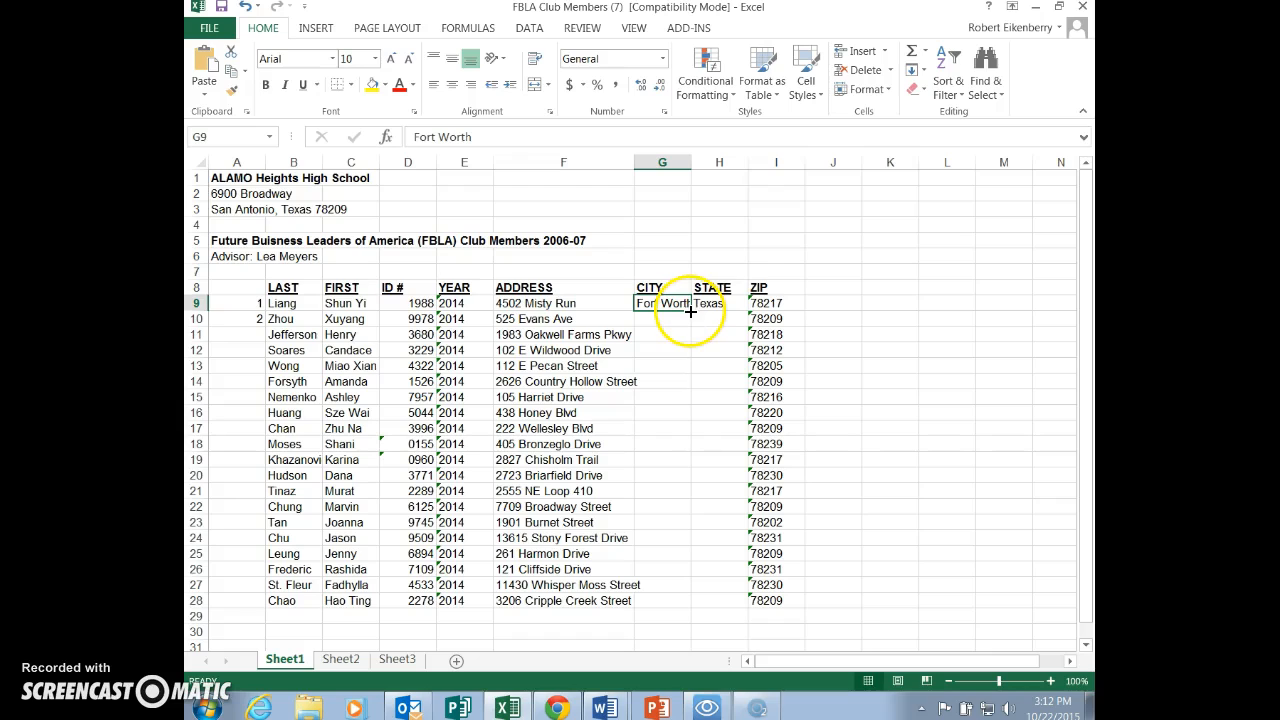
left_click_drag(690, 311, 674, 602)
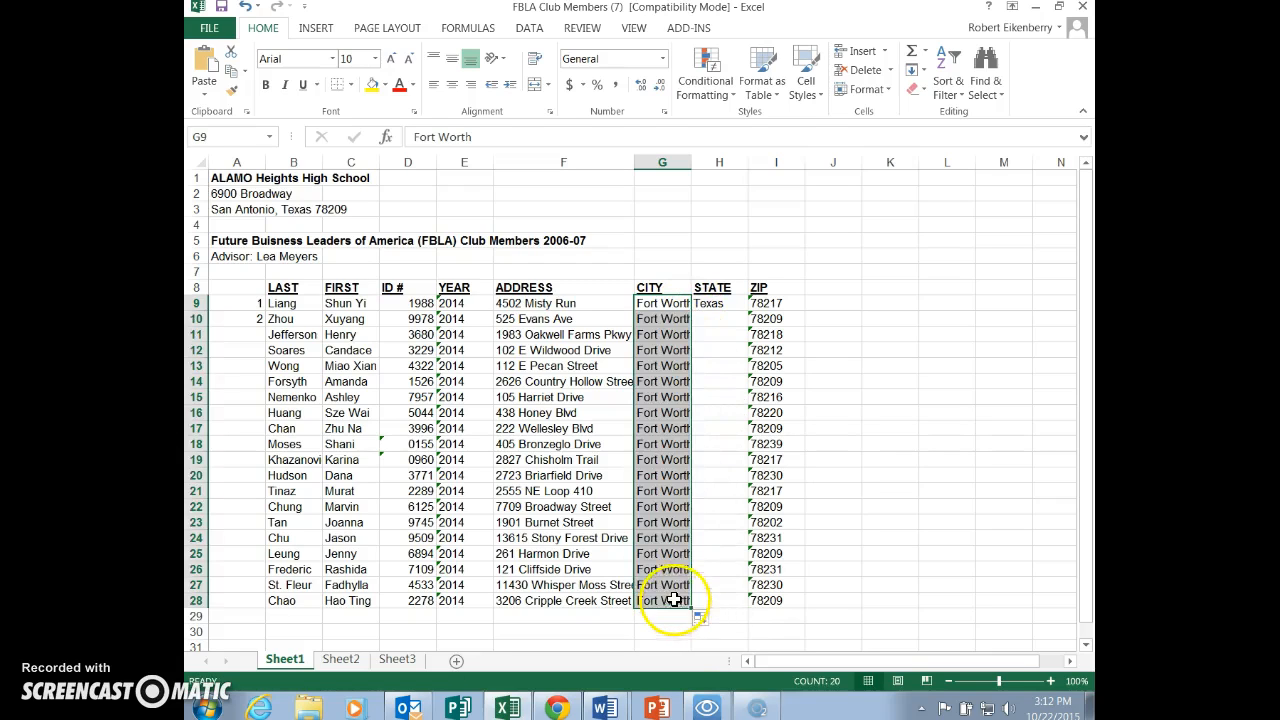
left_click(714, 305)
left_click_drag(748, 311, 744, 602)
- Check the formatting instructions in Word, and set the width of column A to 6.0 in the Excel workbook
key("alt+Tab")
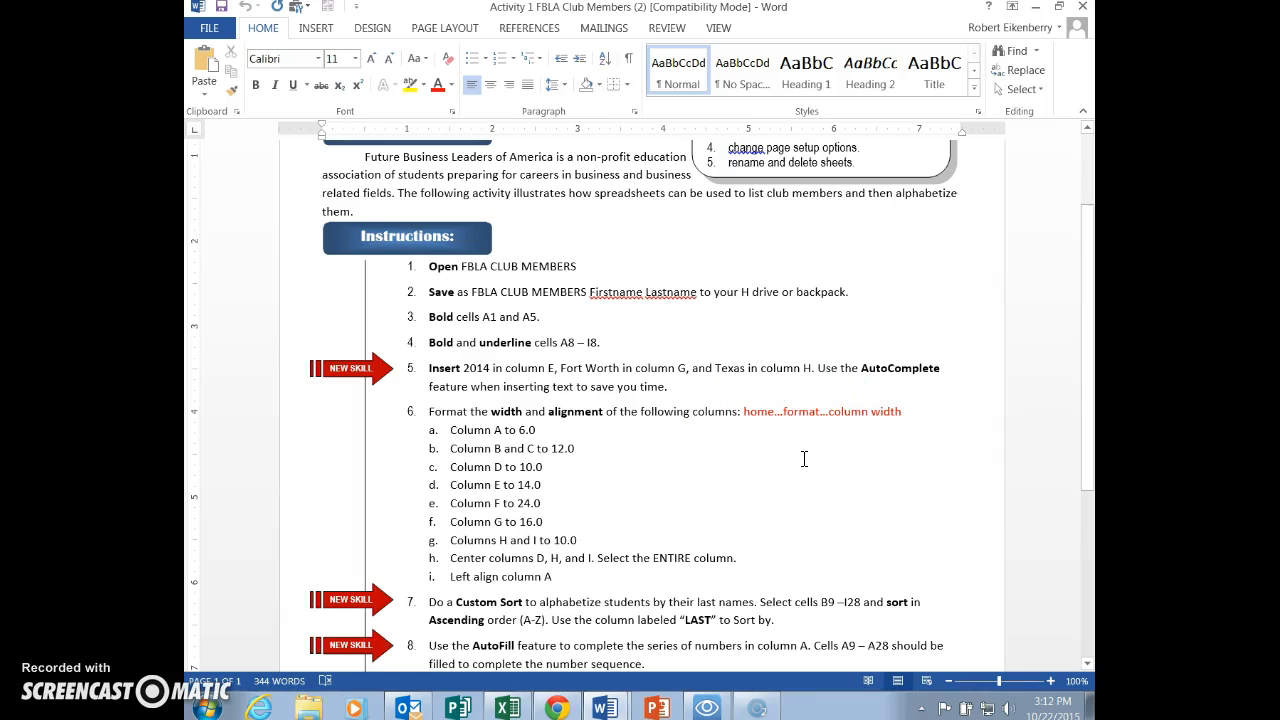
key("alt+Tab")
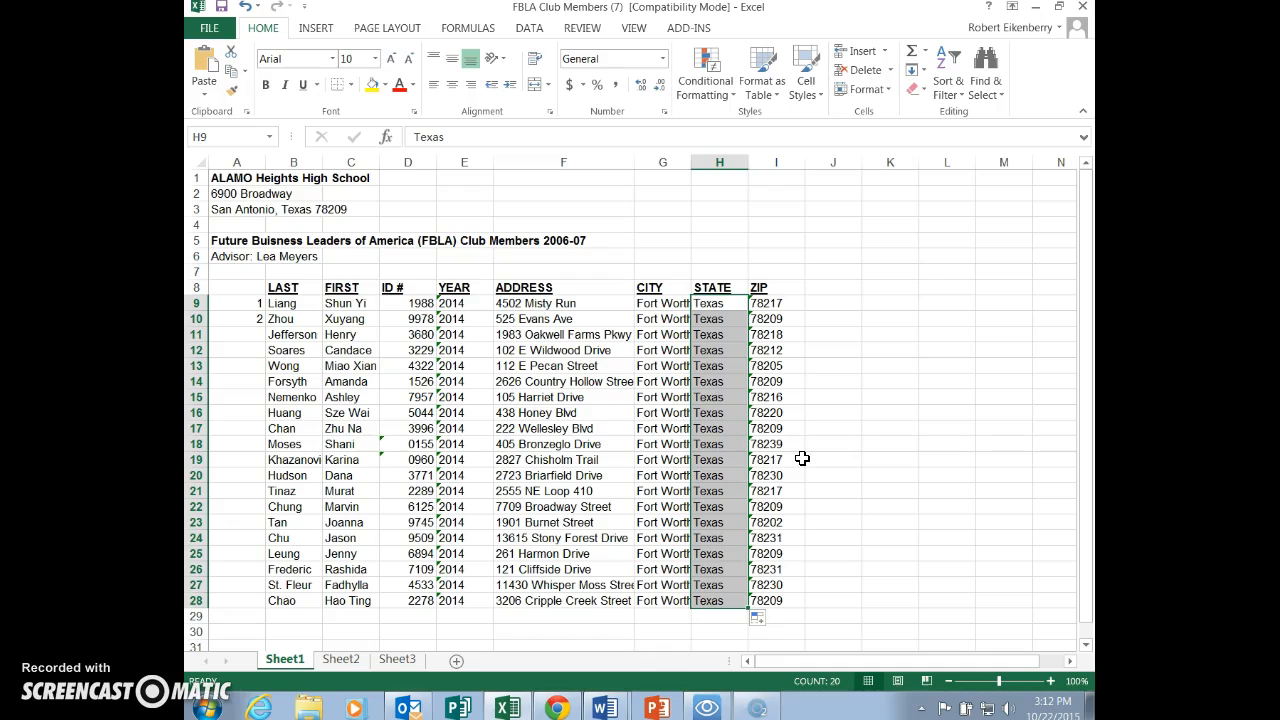
left_click(237, 163)
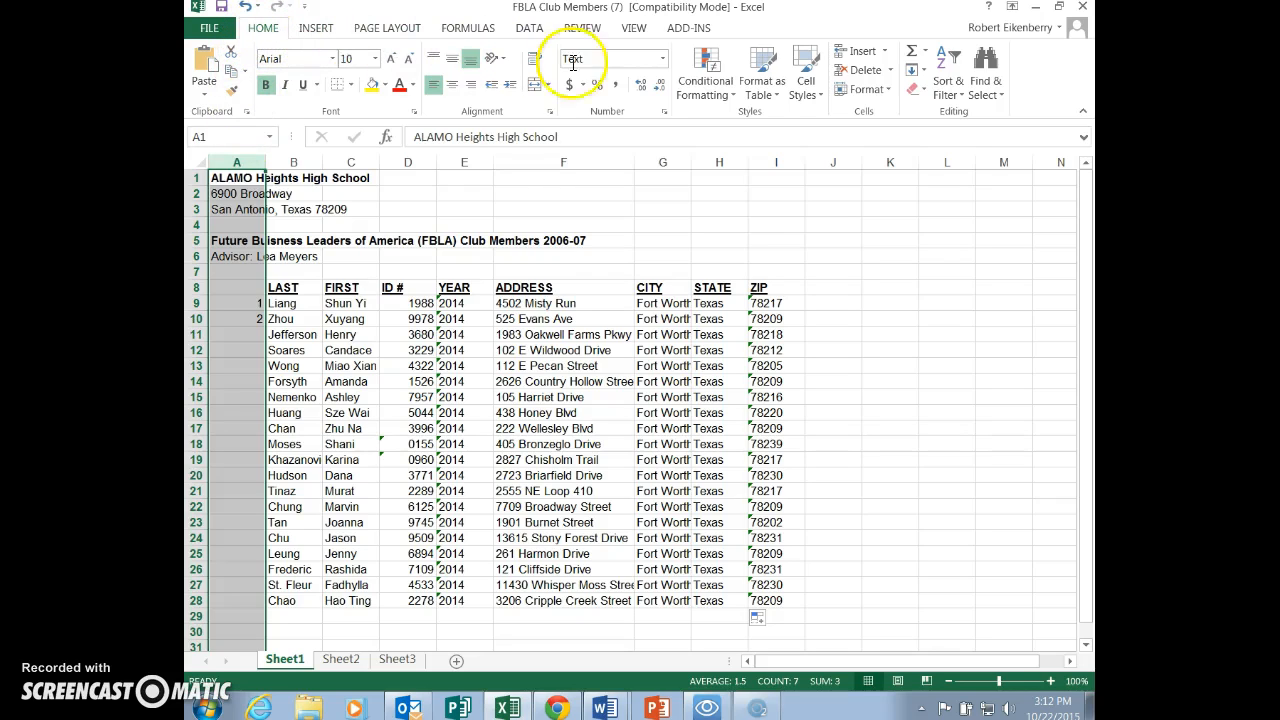
left_click(893, 92)
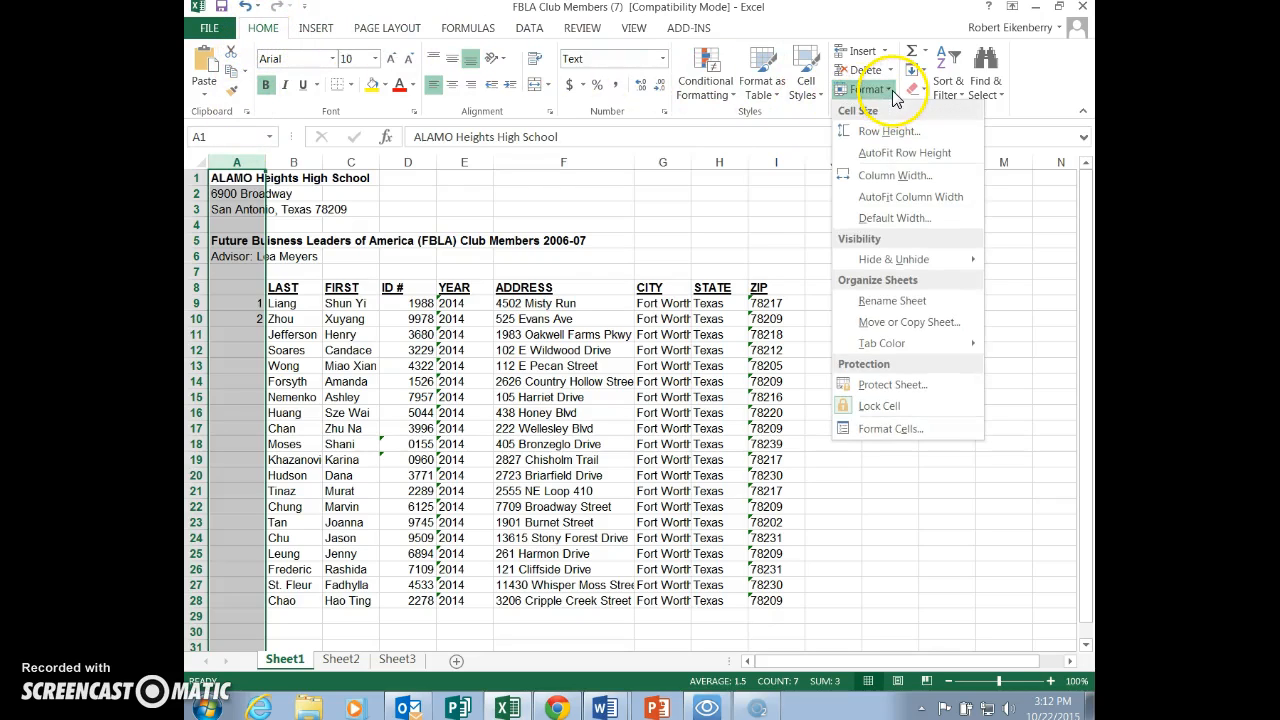
left_click(887, 183)
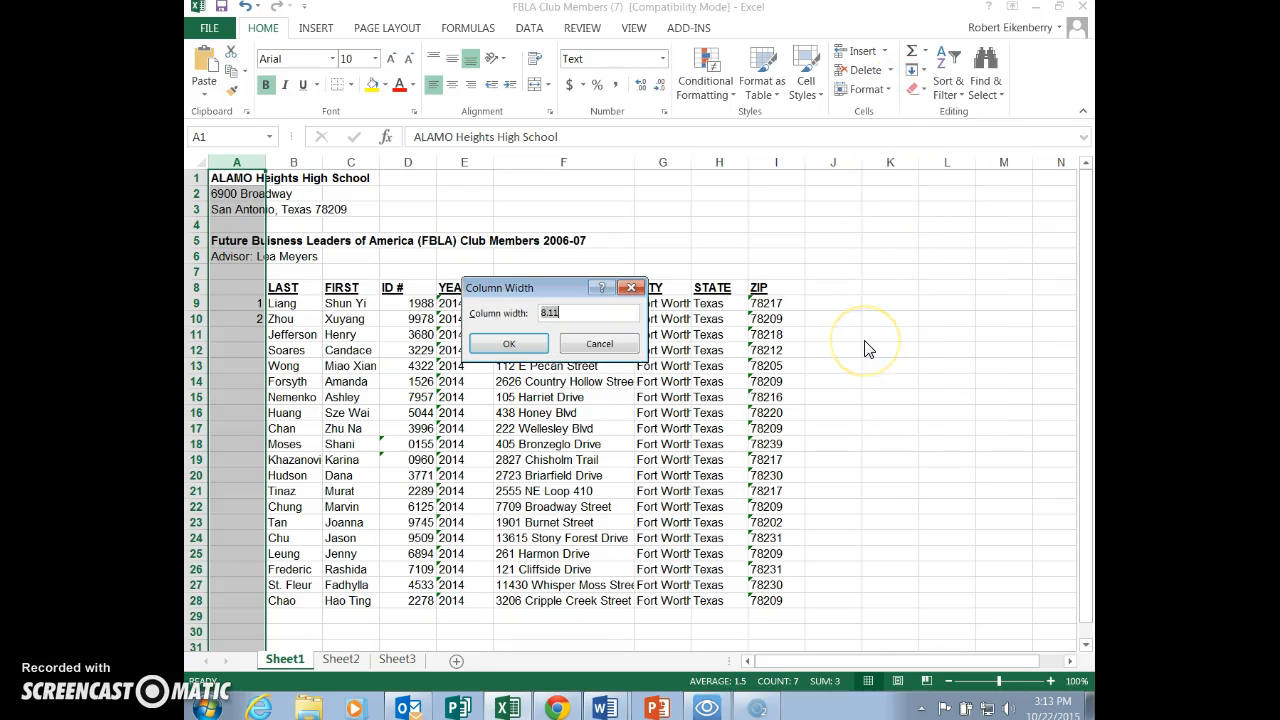
left_click(506, 343)
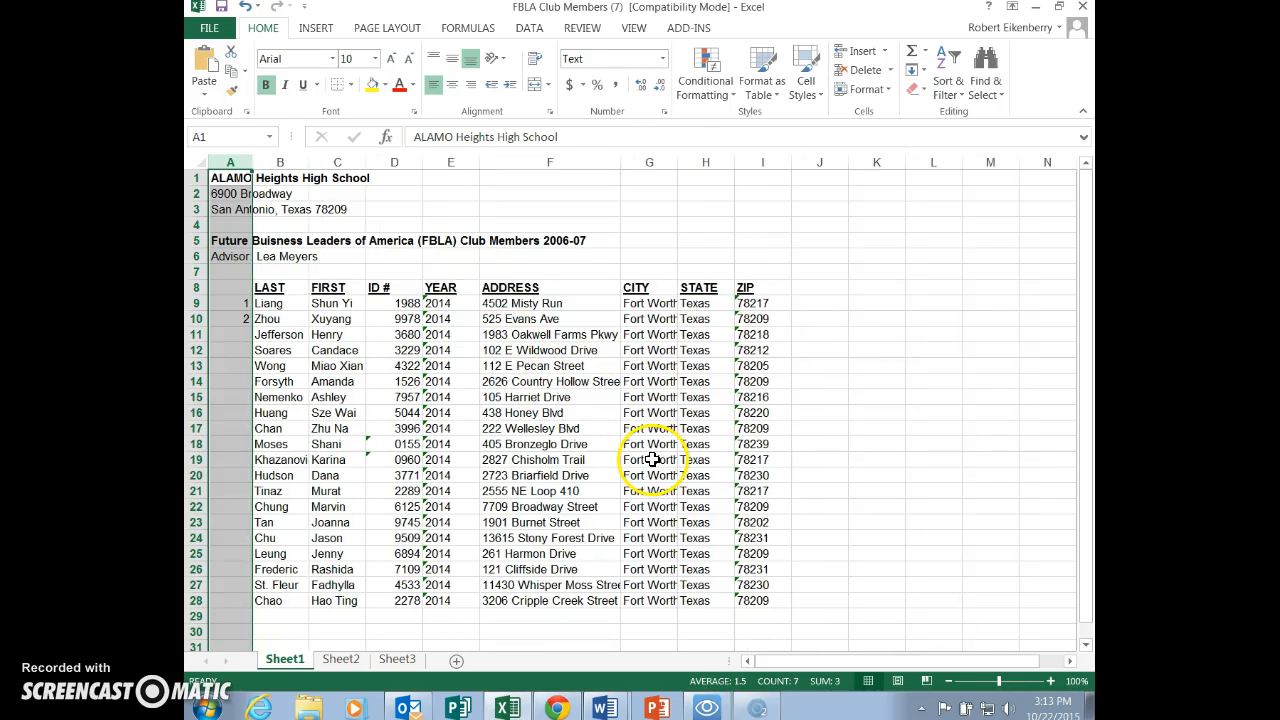
- Consult the alignment instructions in Word, and in Excel center the entire columns D, H and I and left-align column A
key("alt+Tab")
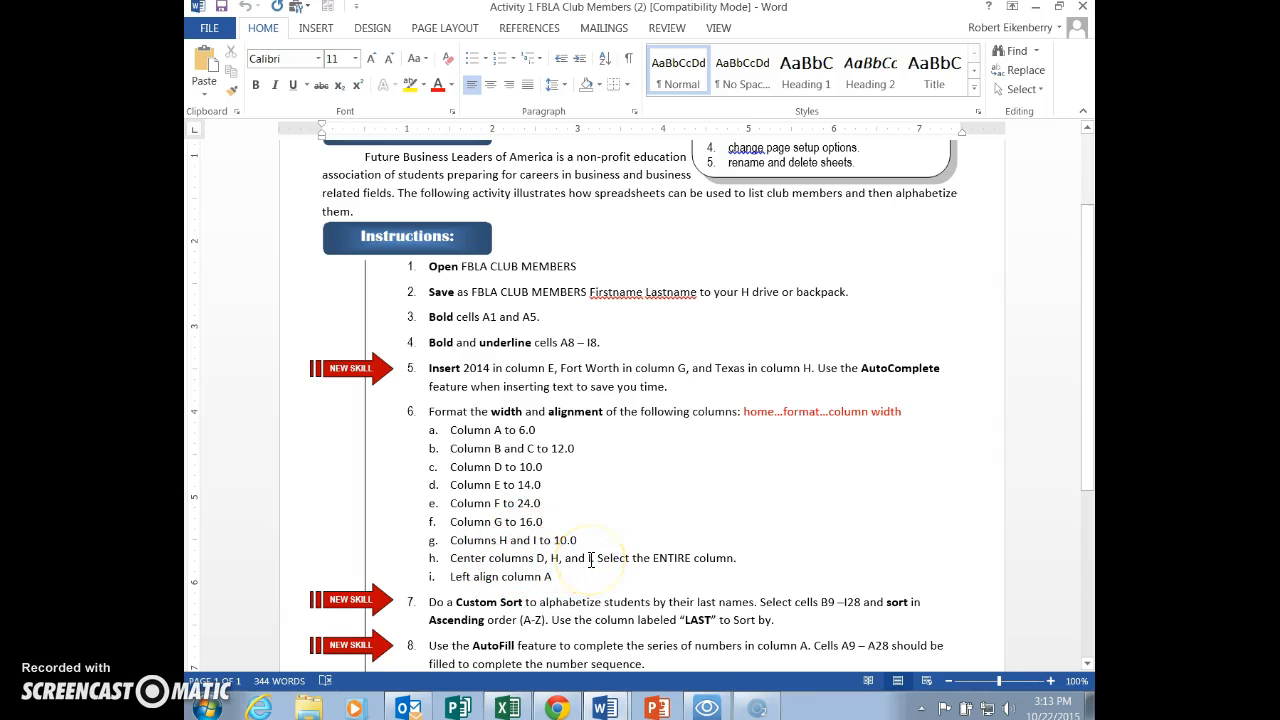
key("alt+Tab")
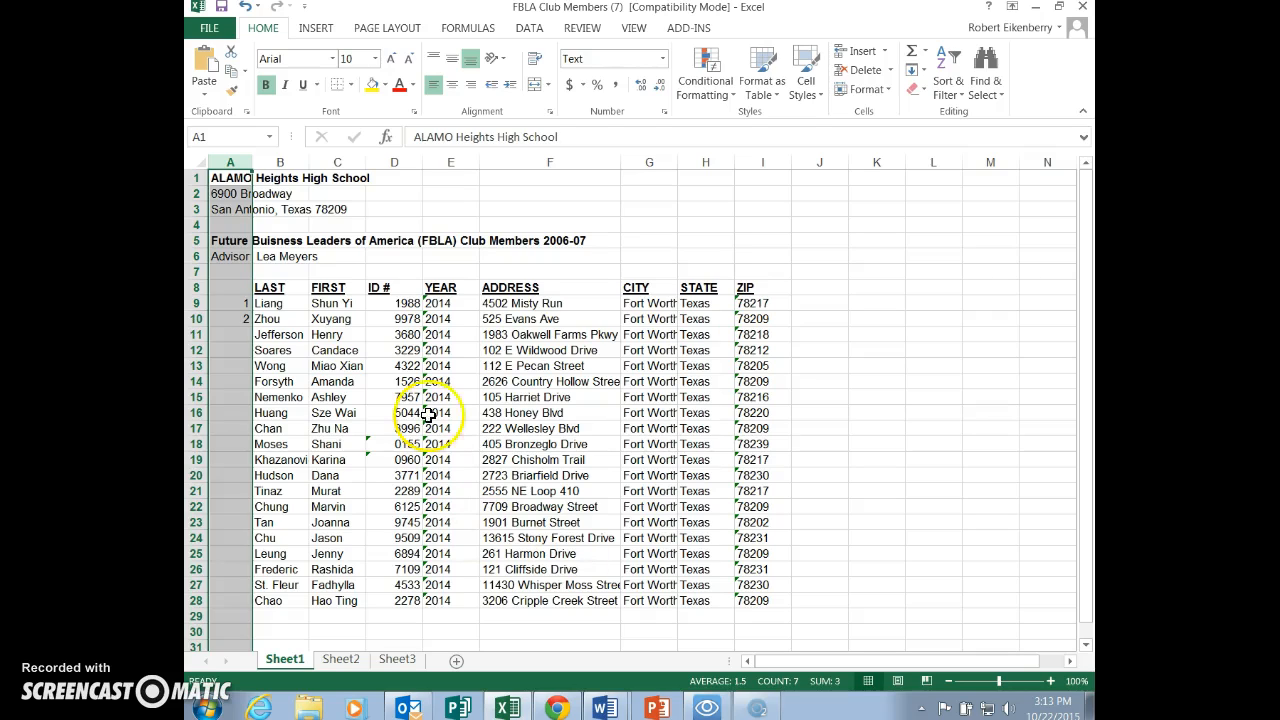
left_click(393, 163)
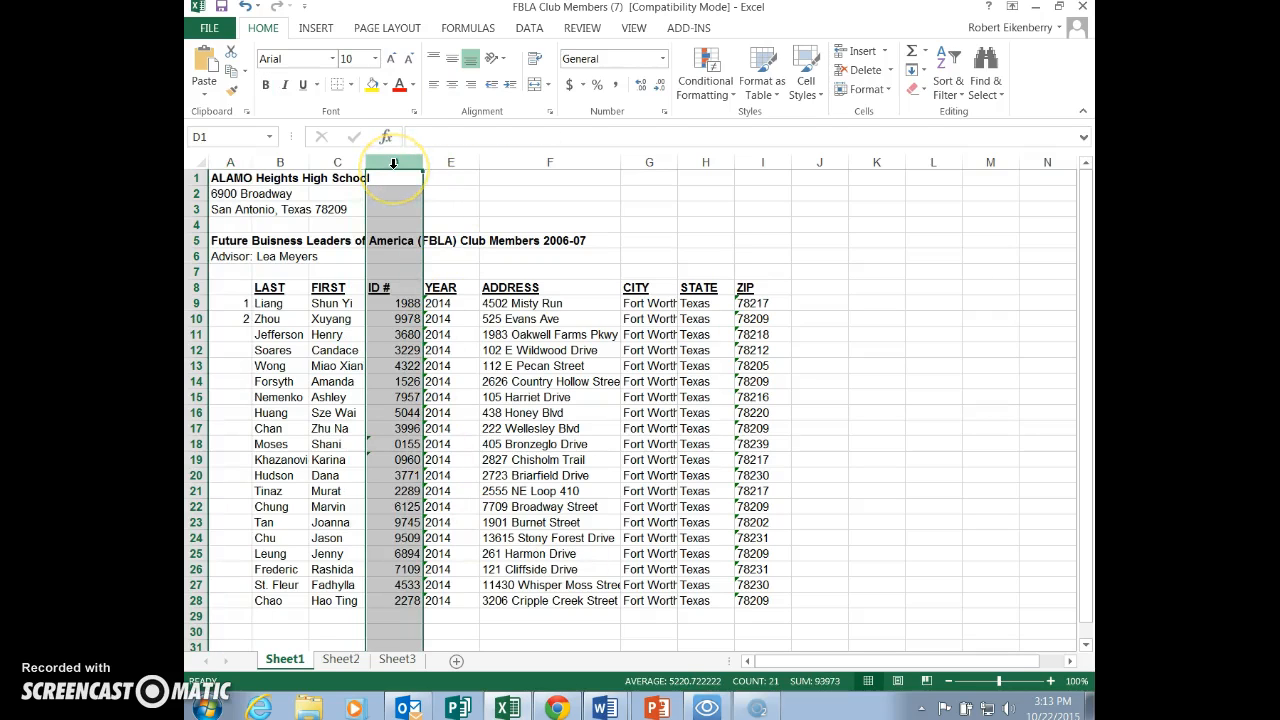
left_click(704, 162, "ctrl")
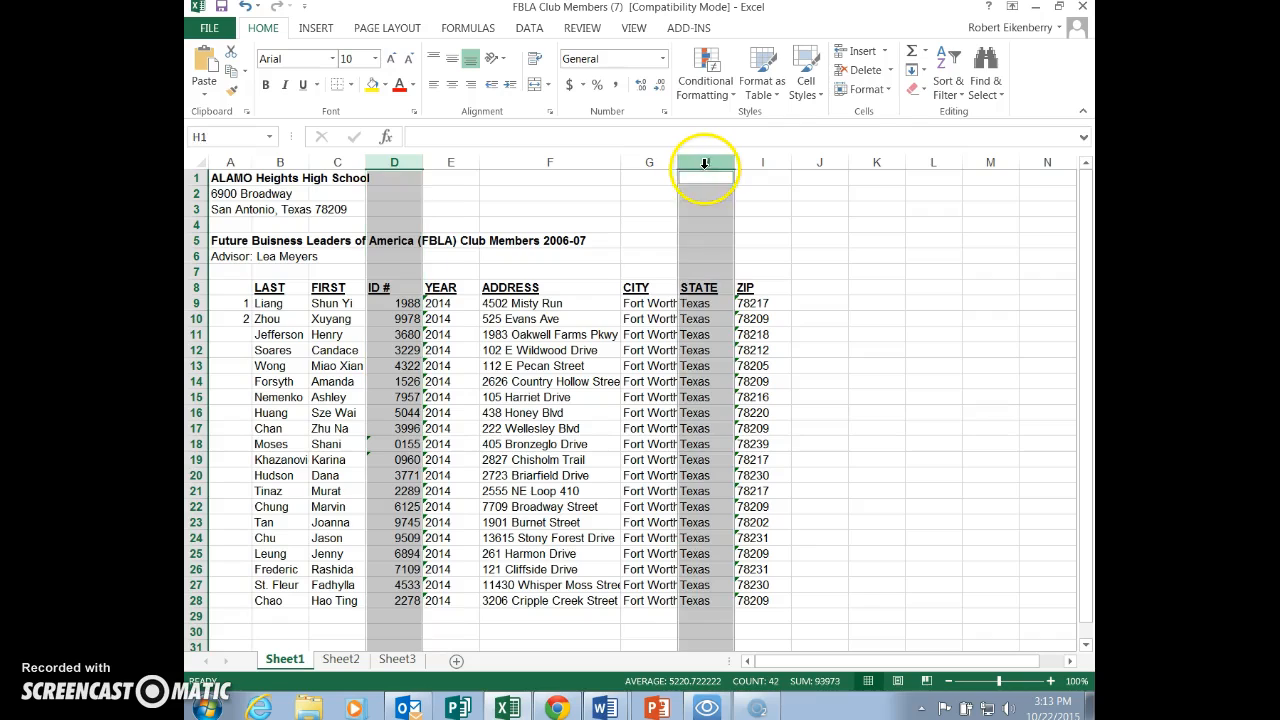
left_click(758, 163, "ctrl")
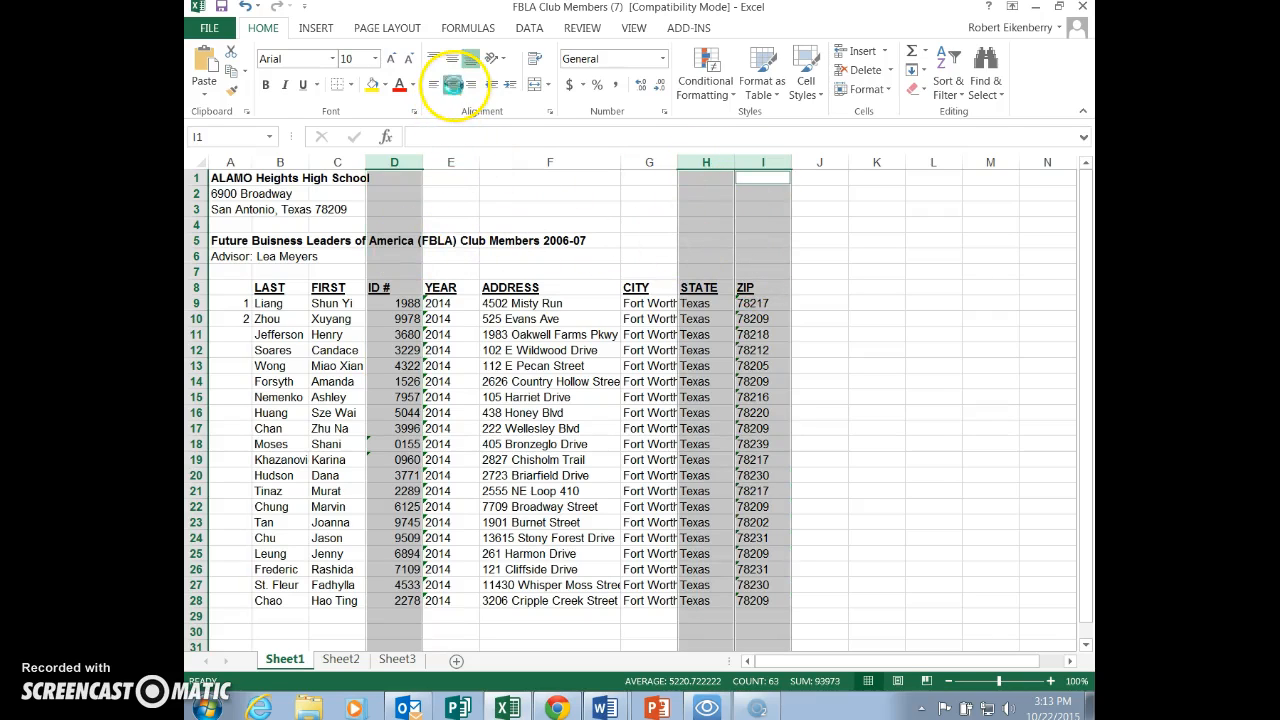
left_click(453, 85)
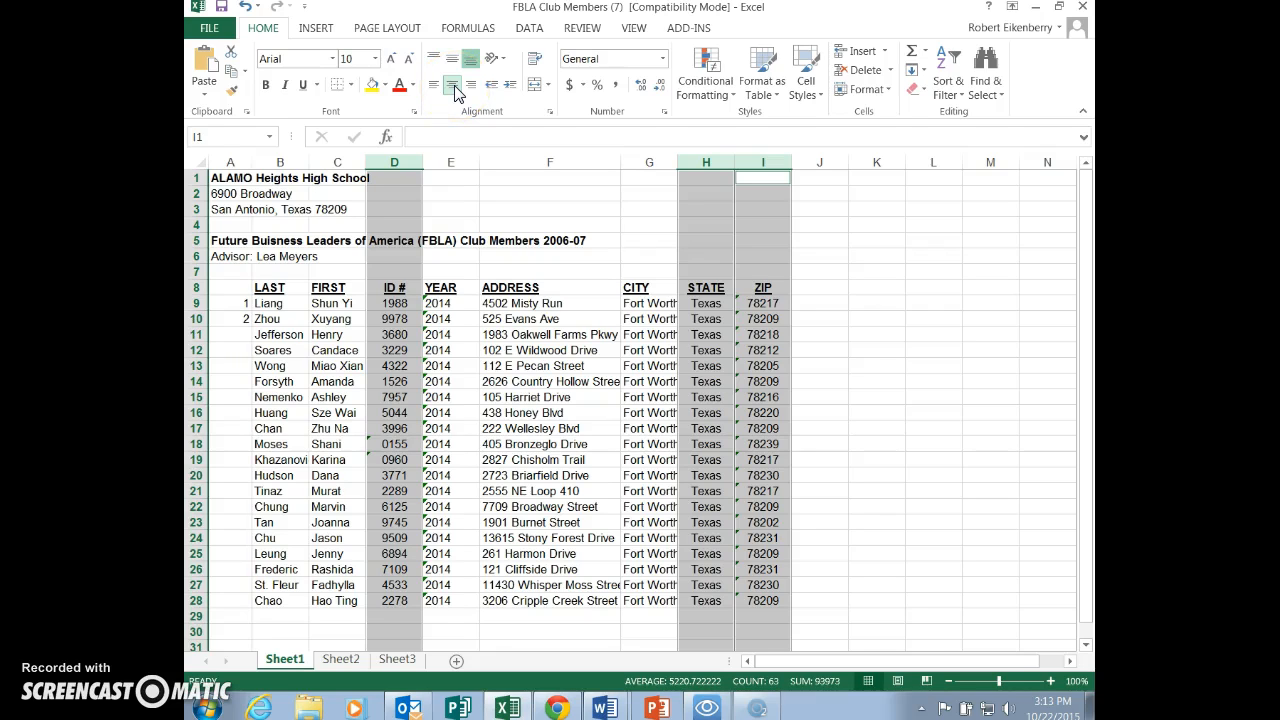
left_click(229, 162)
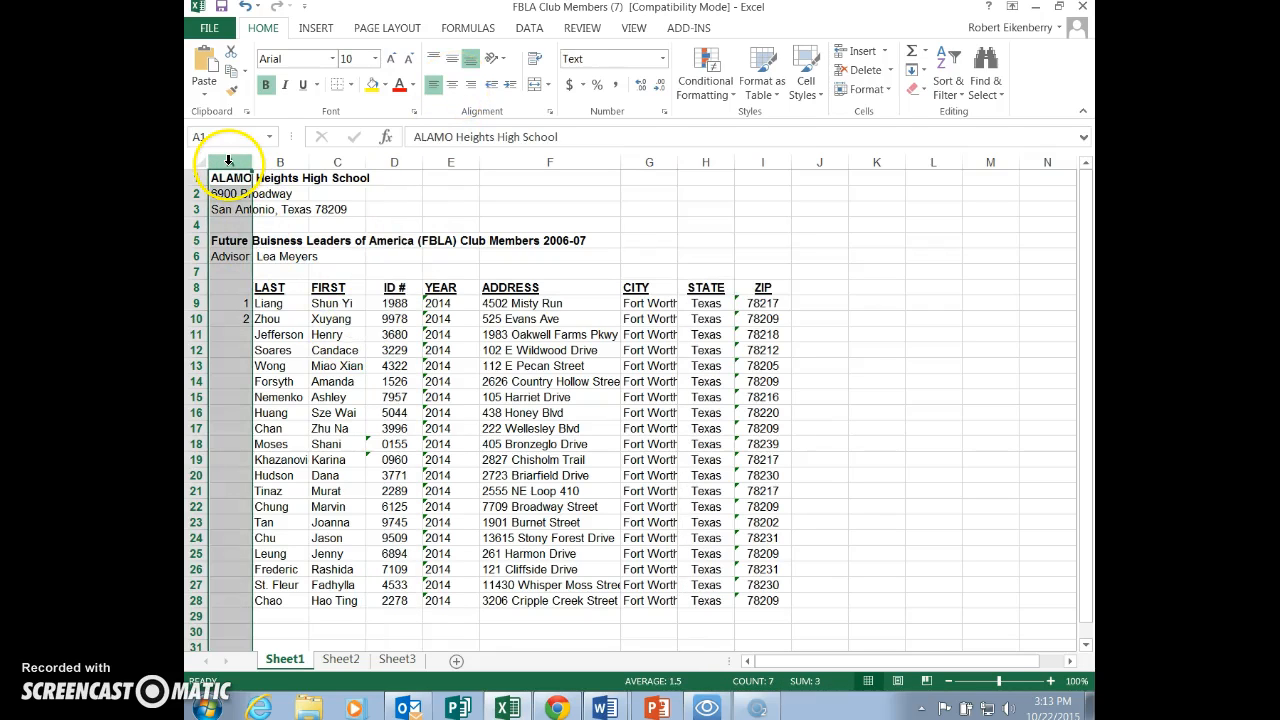
left_click(436, 88)
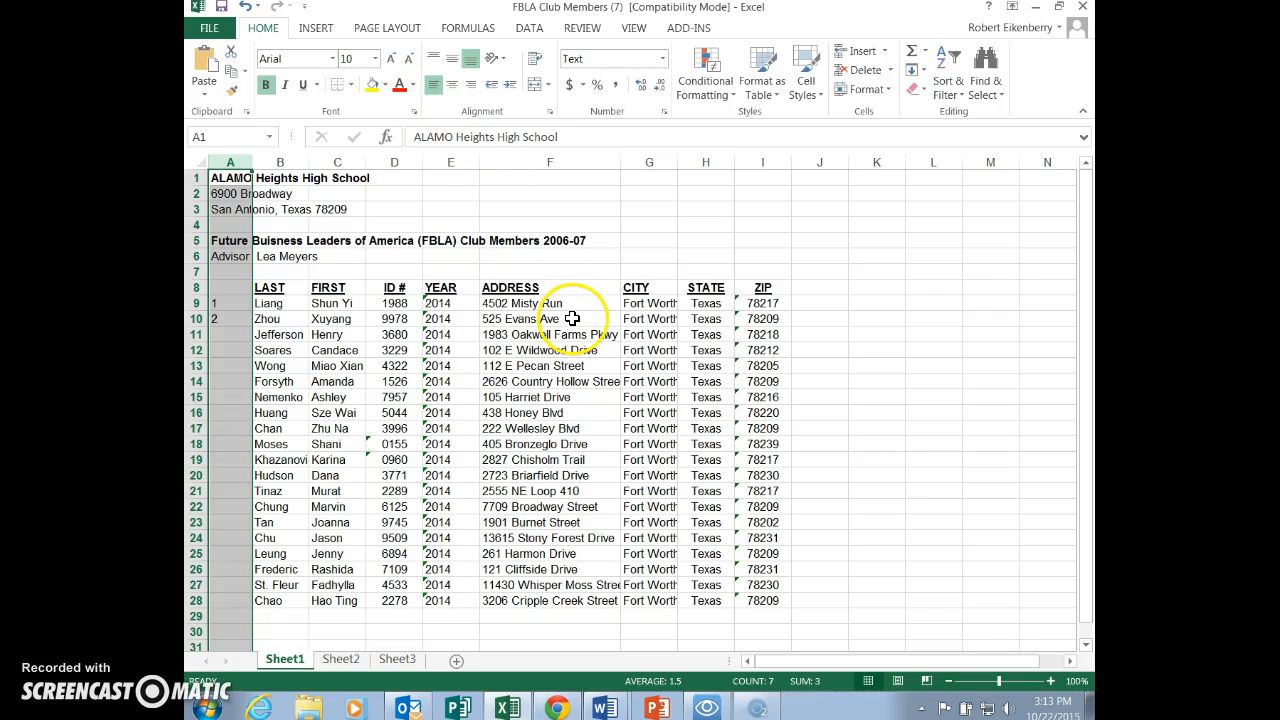
- Read the sorting instructions in Word, and in Excel custom sort cells B9 to I28 by the LAST column in A to Z order
key("alt+Tab")
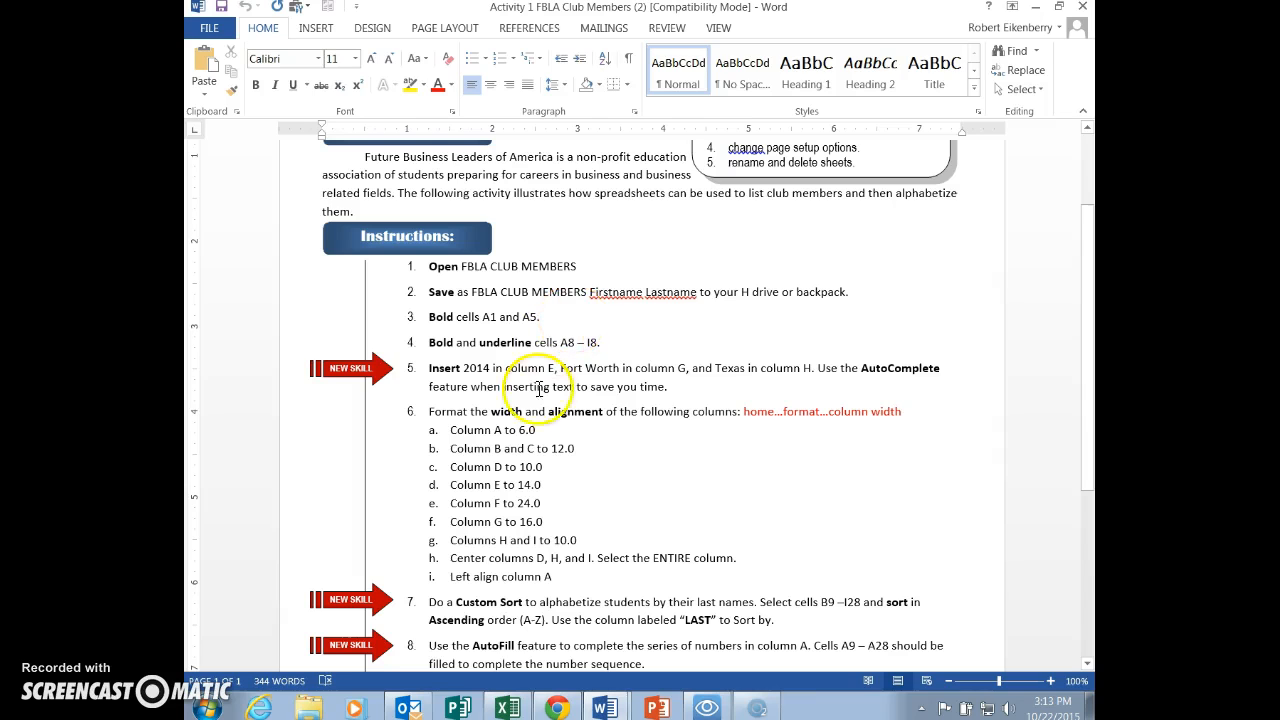
scroll(538, 388, "down", 5)
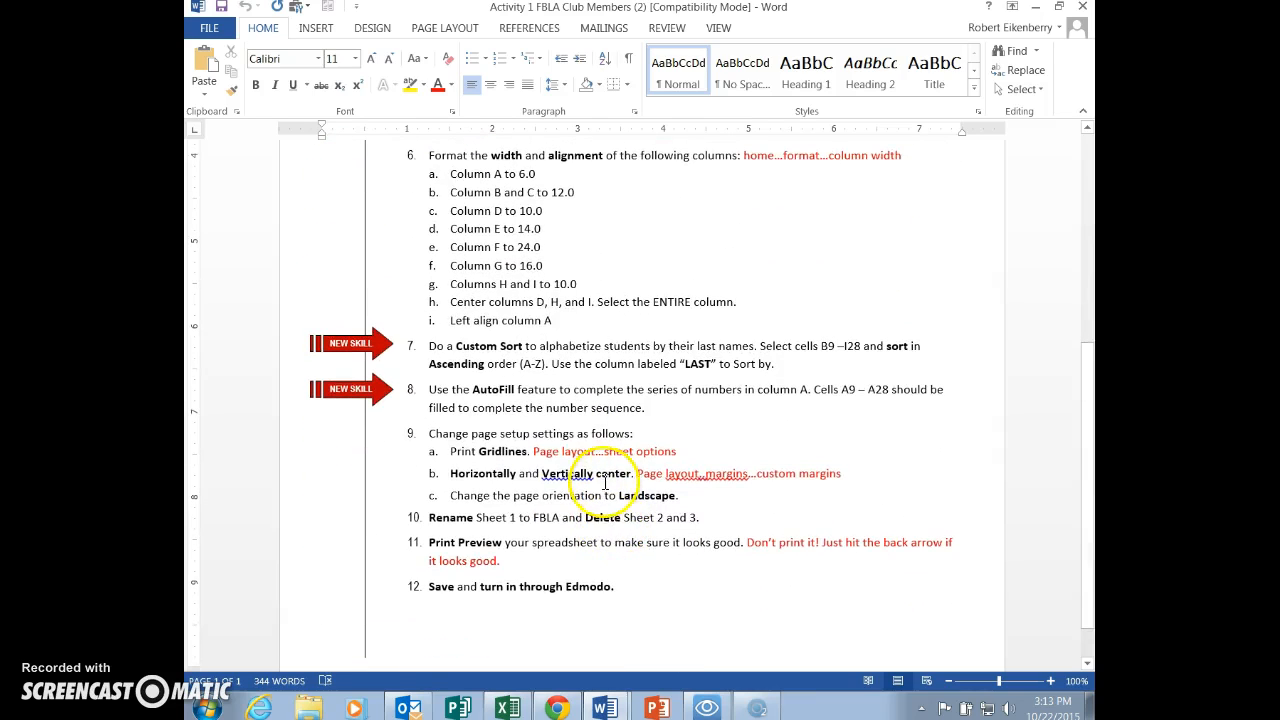
key("alt+Tab")
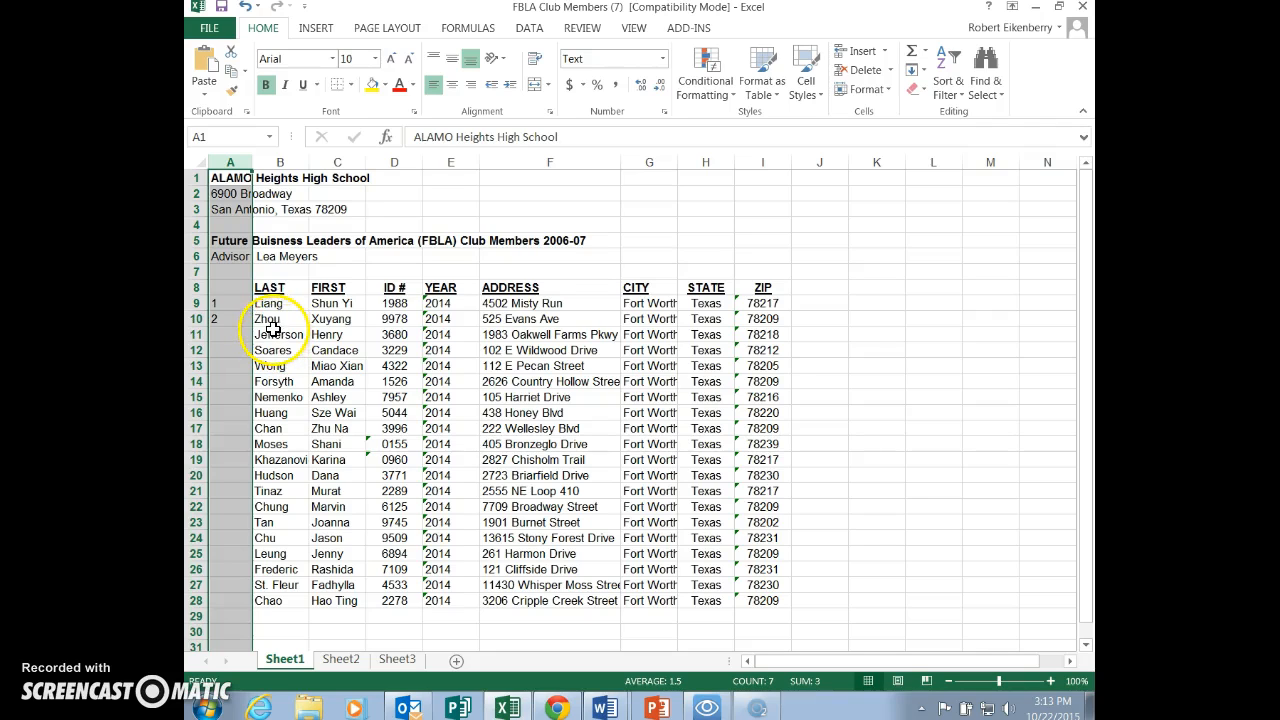
key("alt+Tab")
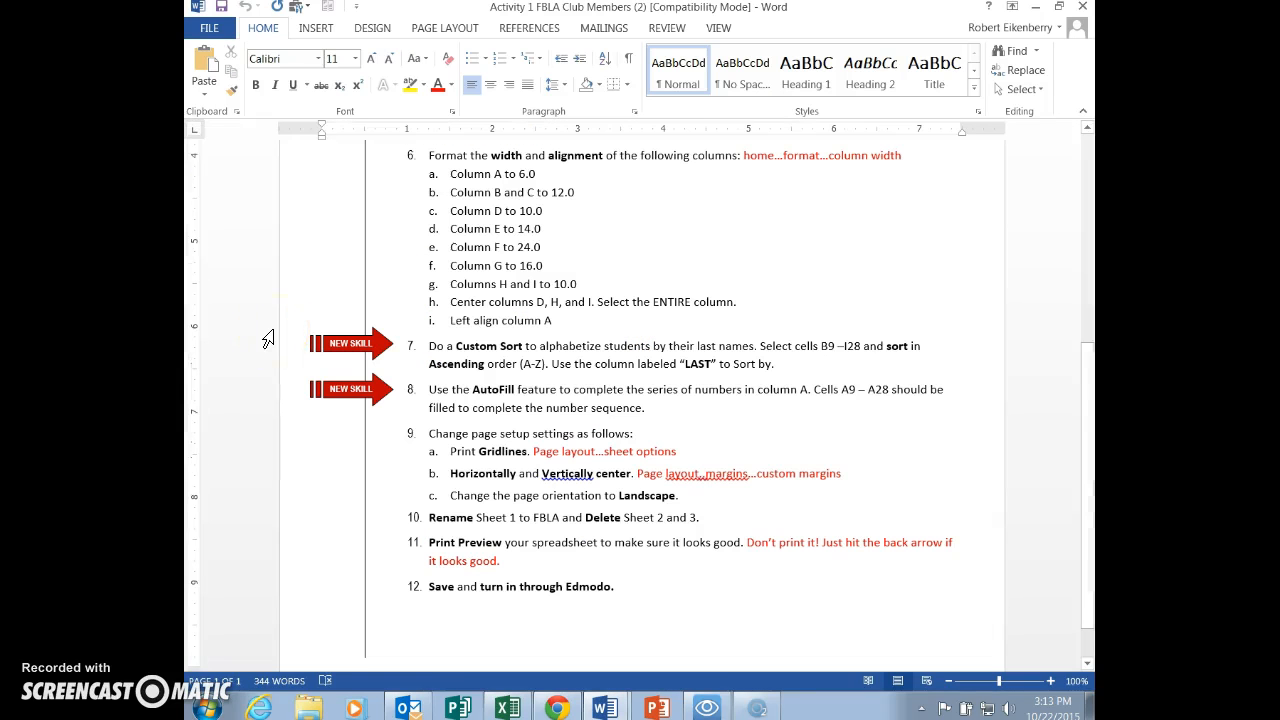
key("alt+Tab")
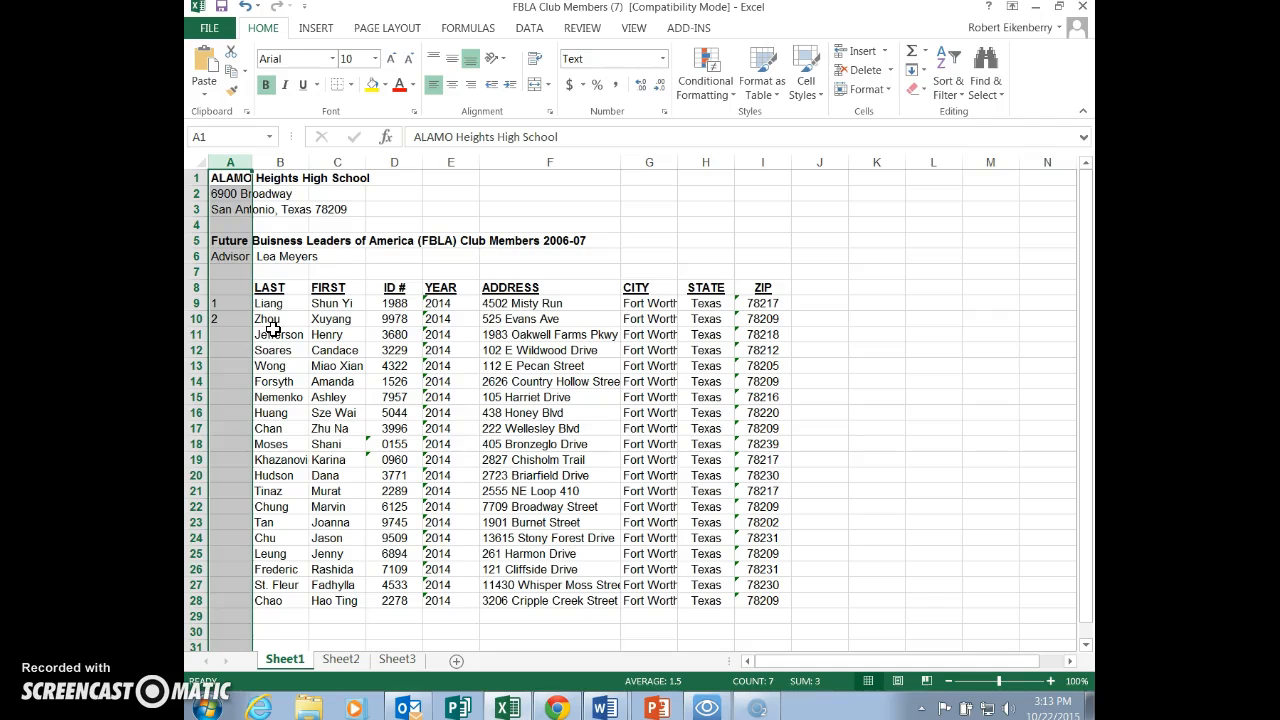
left_click_drag(268, 304, 763, 597)
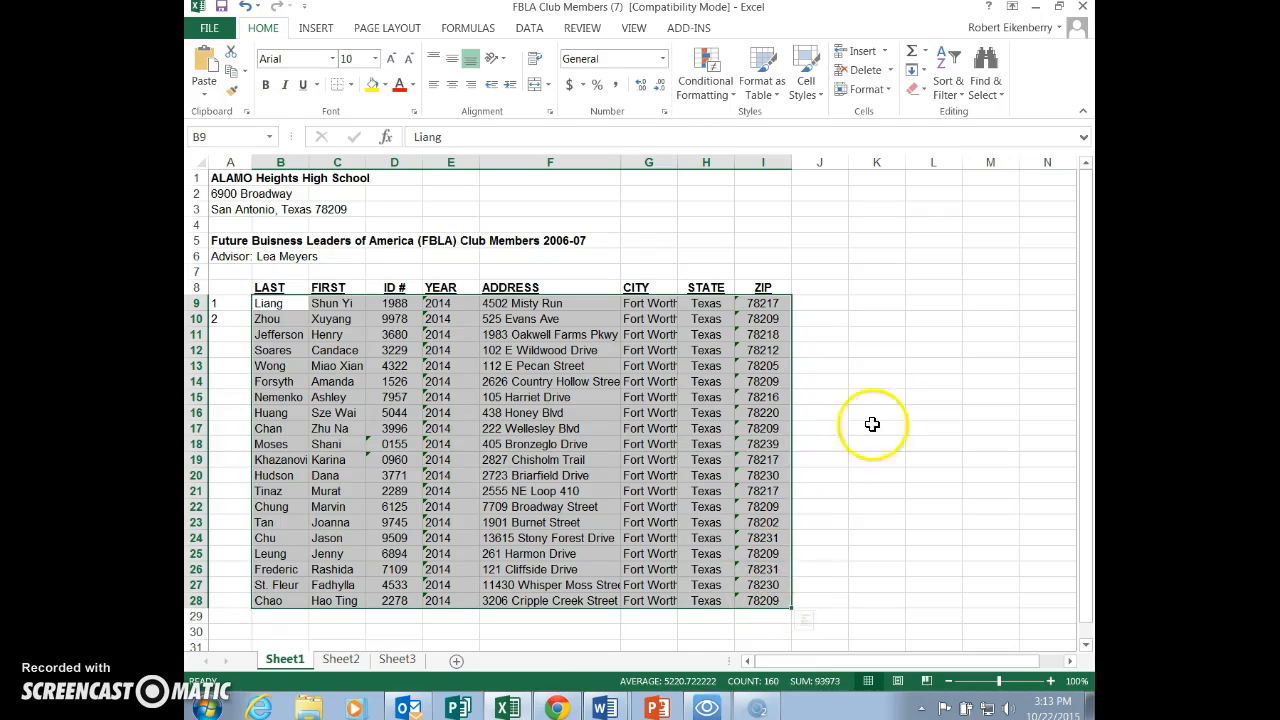
left_click(960, 97)
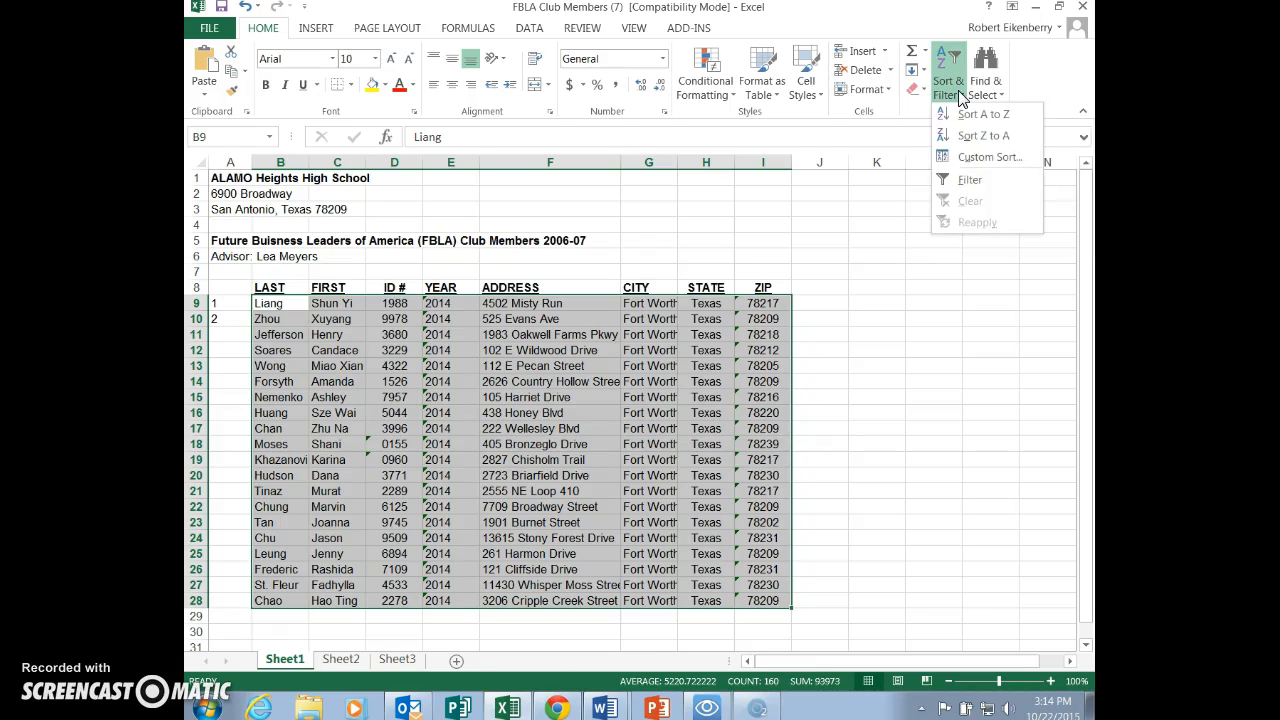
left_click(980, 164)
left_click(982, 160)
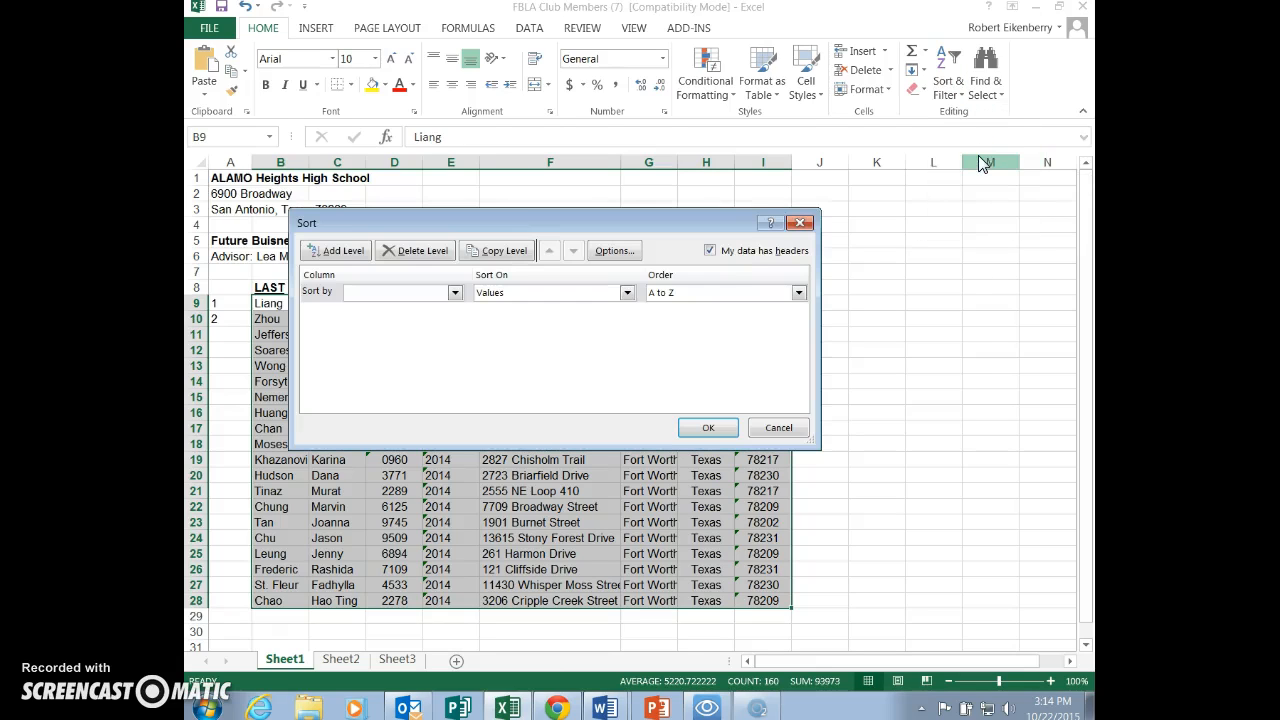
left_click(456, 293)
left_click(395, 305)
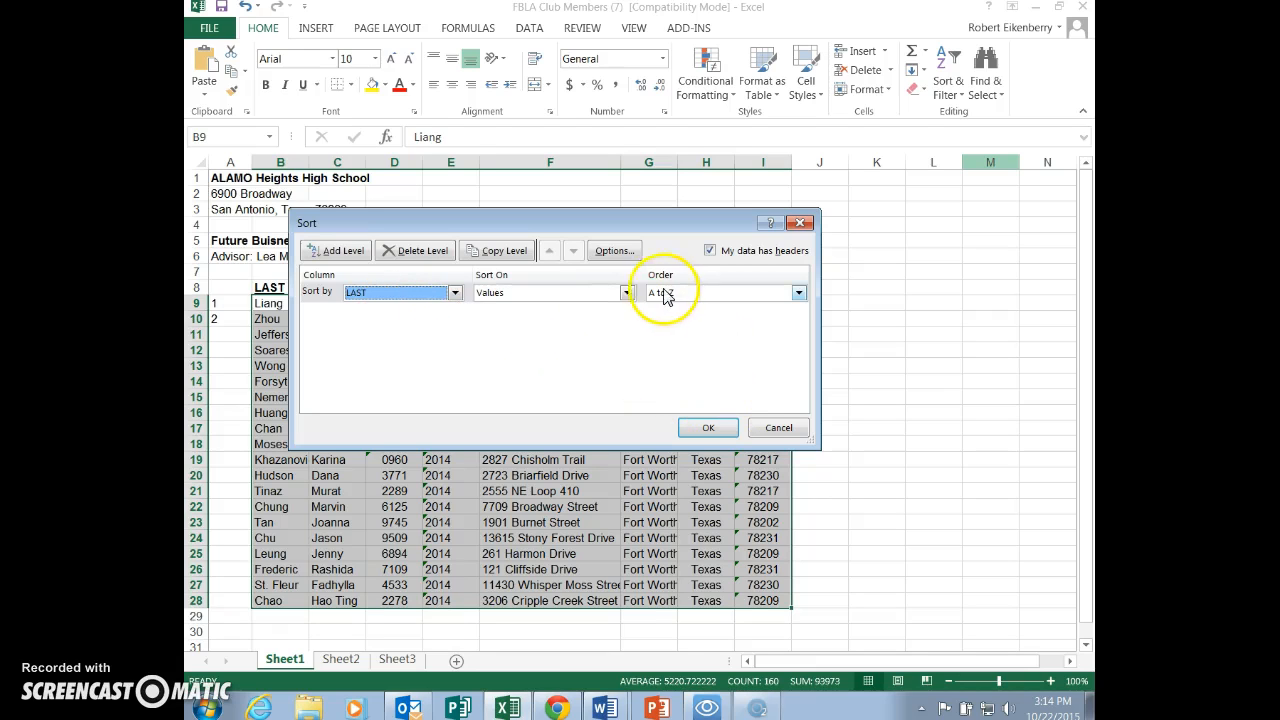
left_click(710, 430)
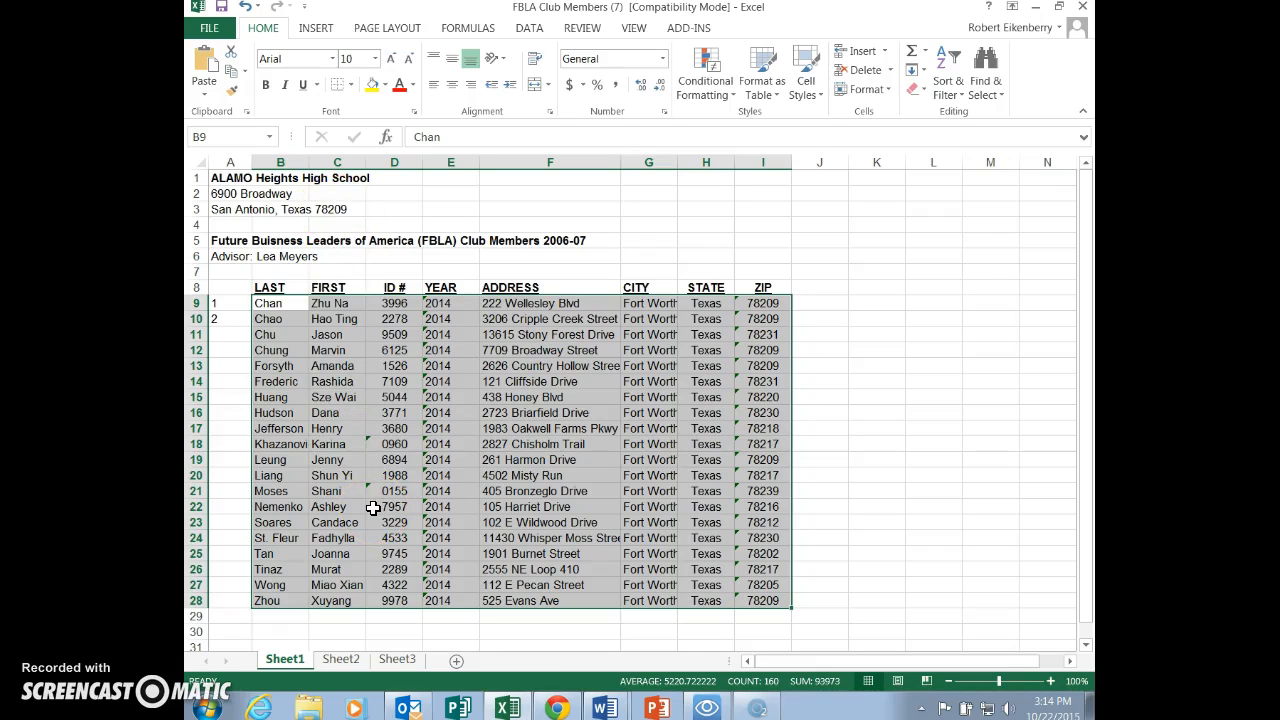
- Check the AutoFill instruction in Word, and in Excel fill A9 to A28 with a linear column series from 1 to 20, step value 1
key("alt+Tab")
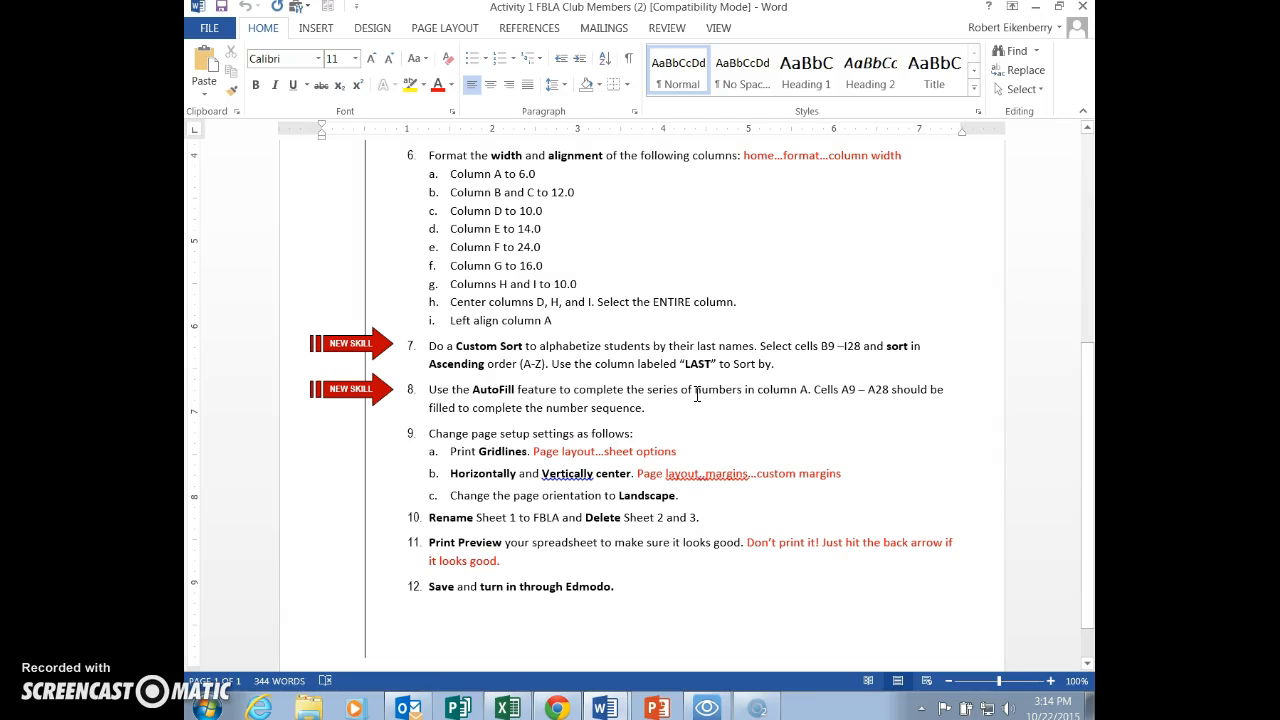
key("alt+Tab")
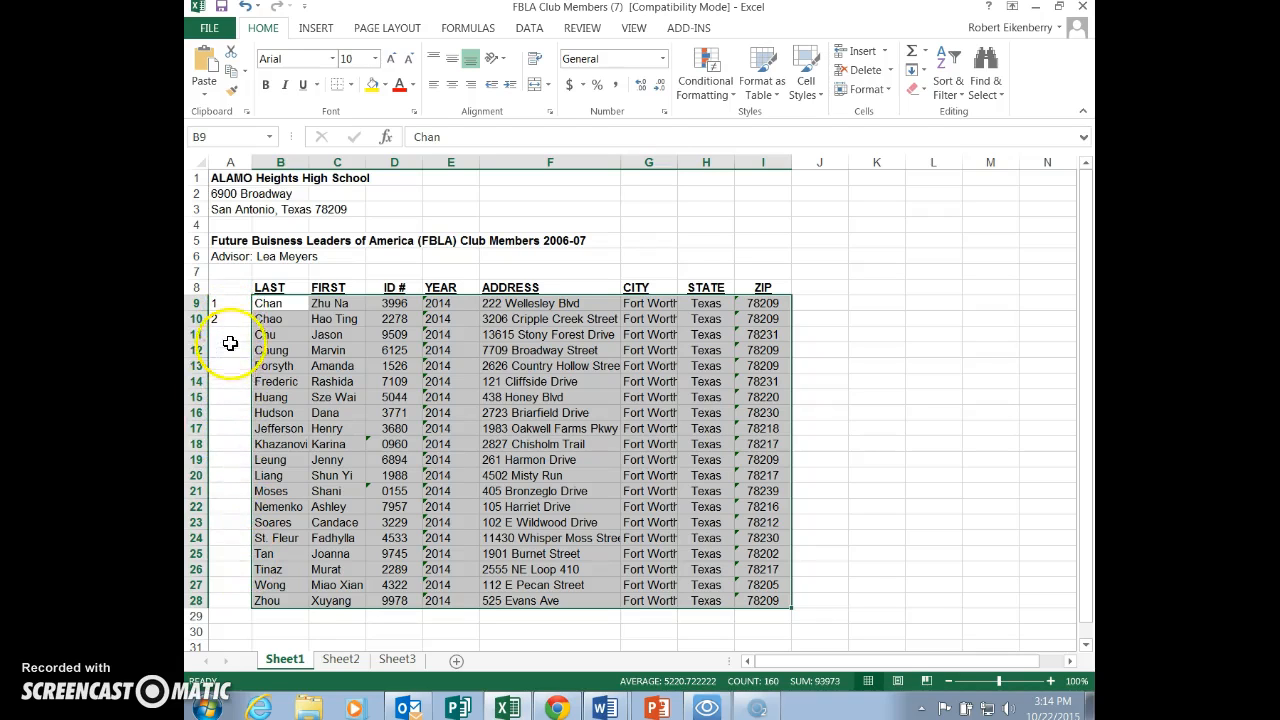
left_click_drag(232, 306, 240, 600)
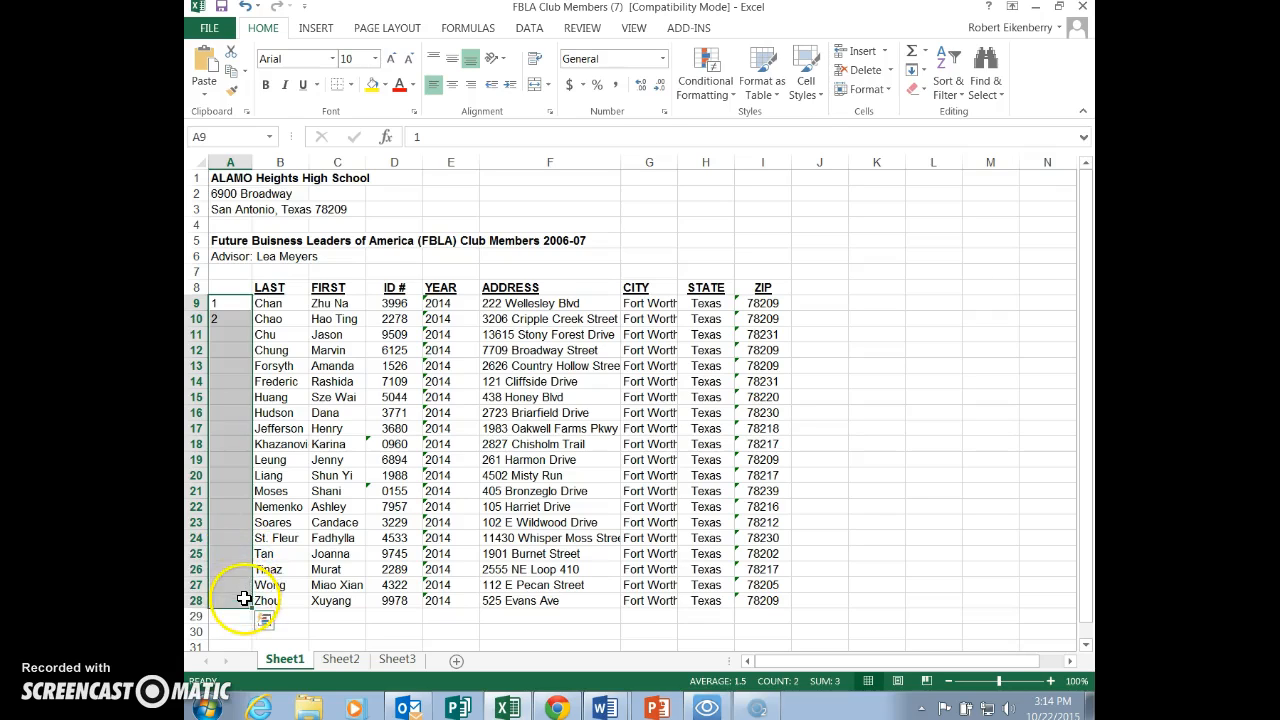
left_click(926, 76)
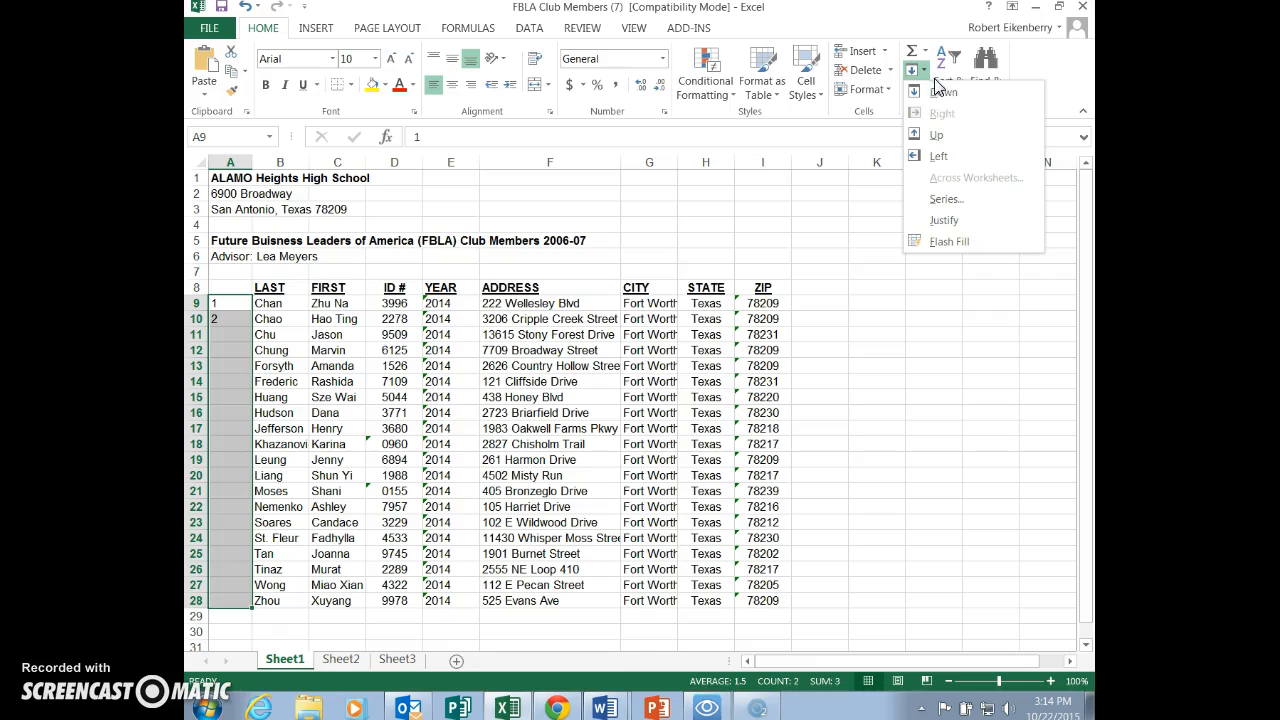
left_click(945, 200)
left_click(525, 380)
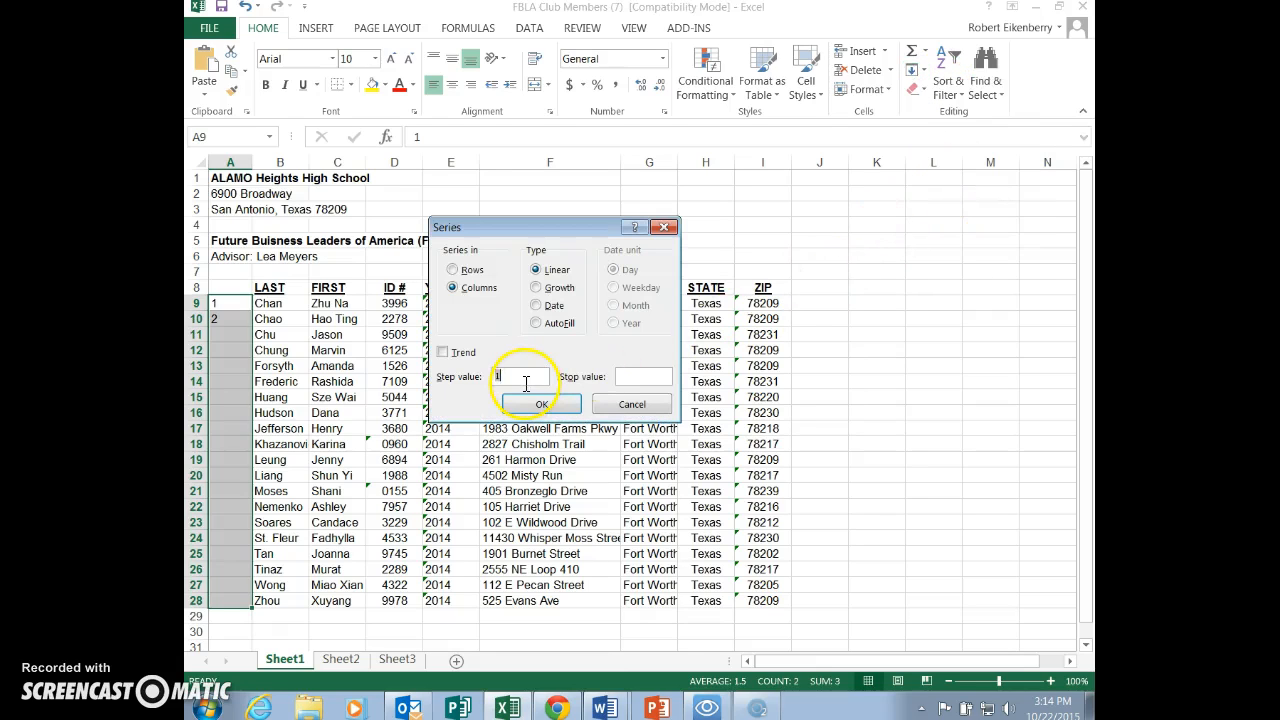
left_click(651, 380)
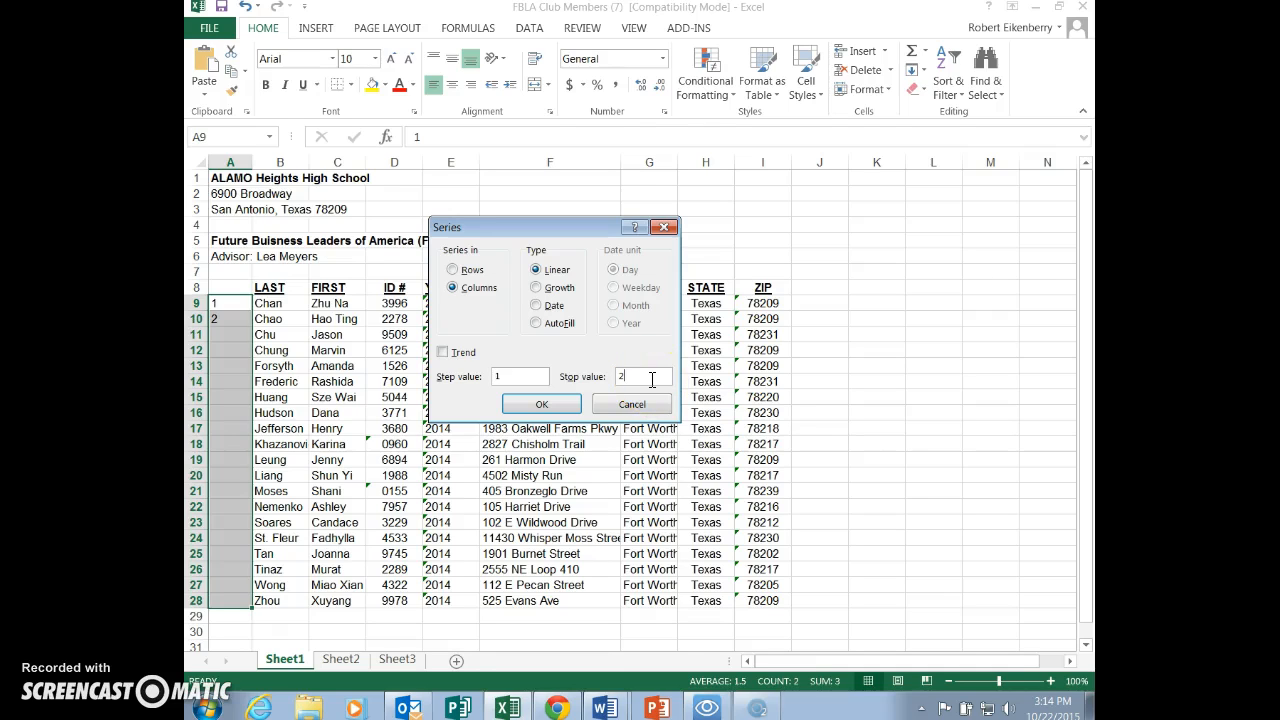
left_click(540, 405)
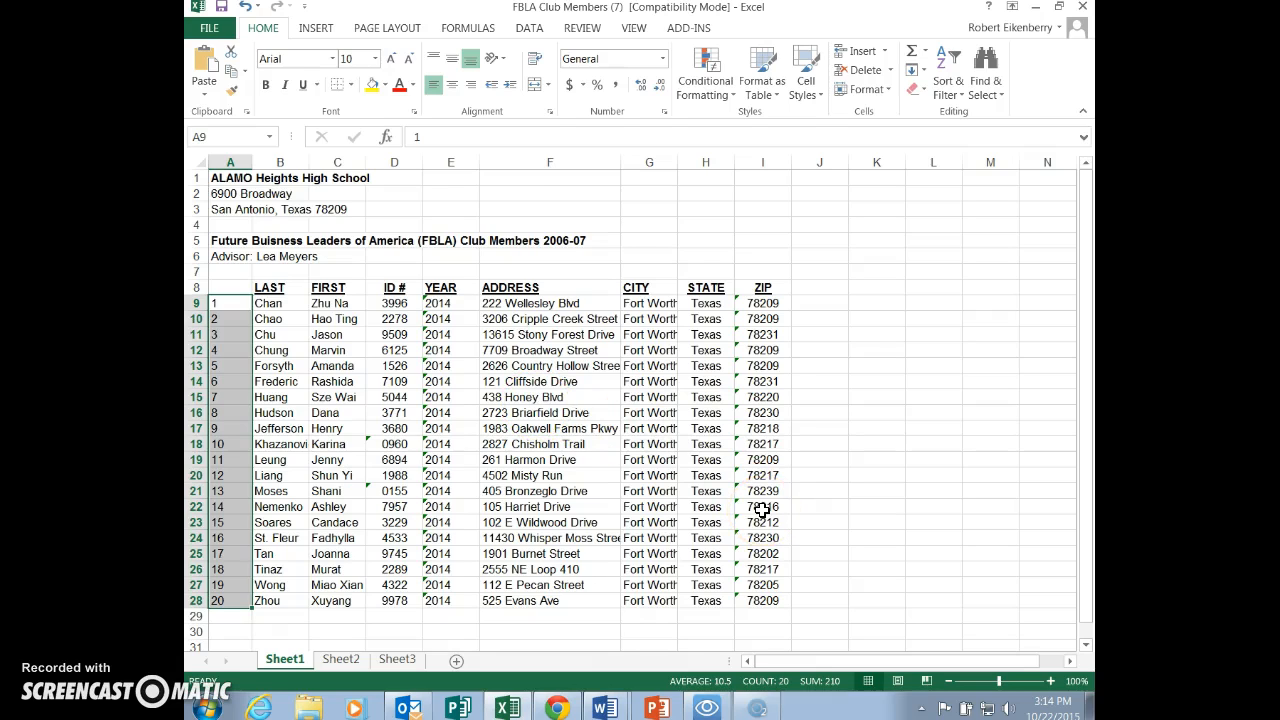
- Switch to the Word instructions, dismiss the calendar reminder covering them, and return to the Excel workbook
key("alt+Tab")
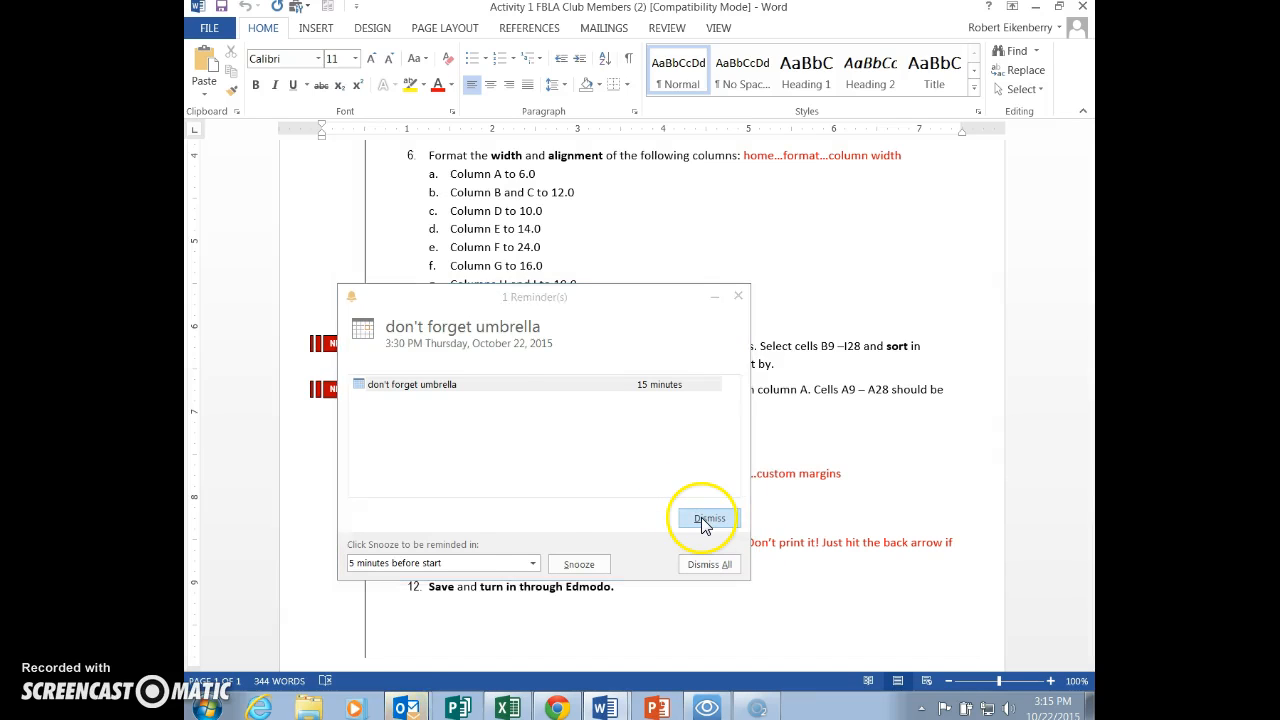
left_click(701, 517)
key("alt+Tab")
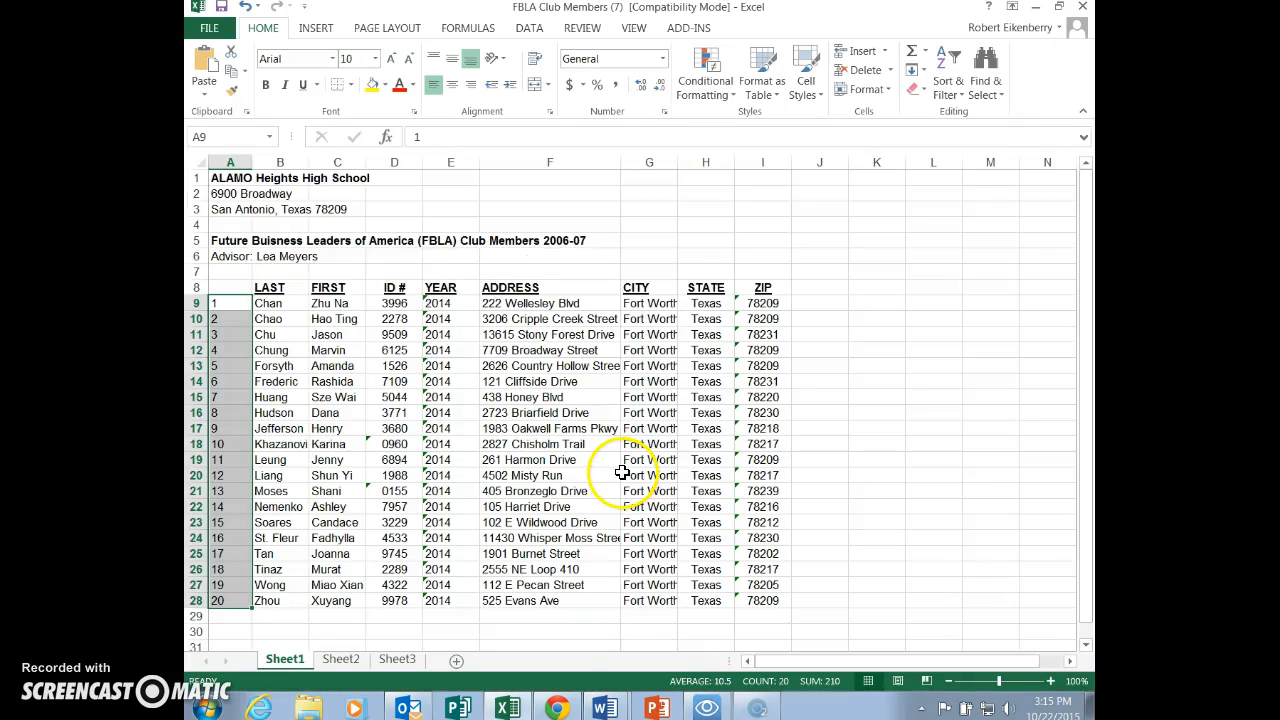
- Hide the worksheet's gridlines and show them again
left_click(284, 302)
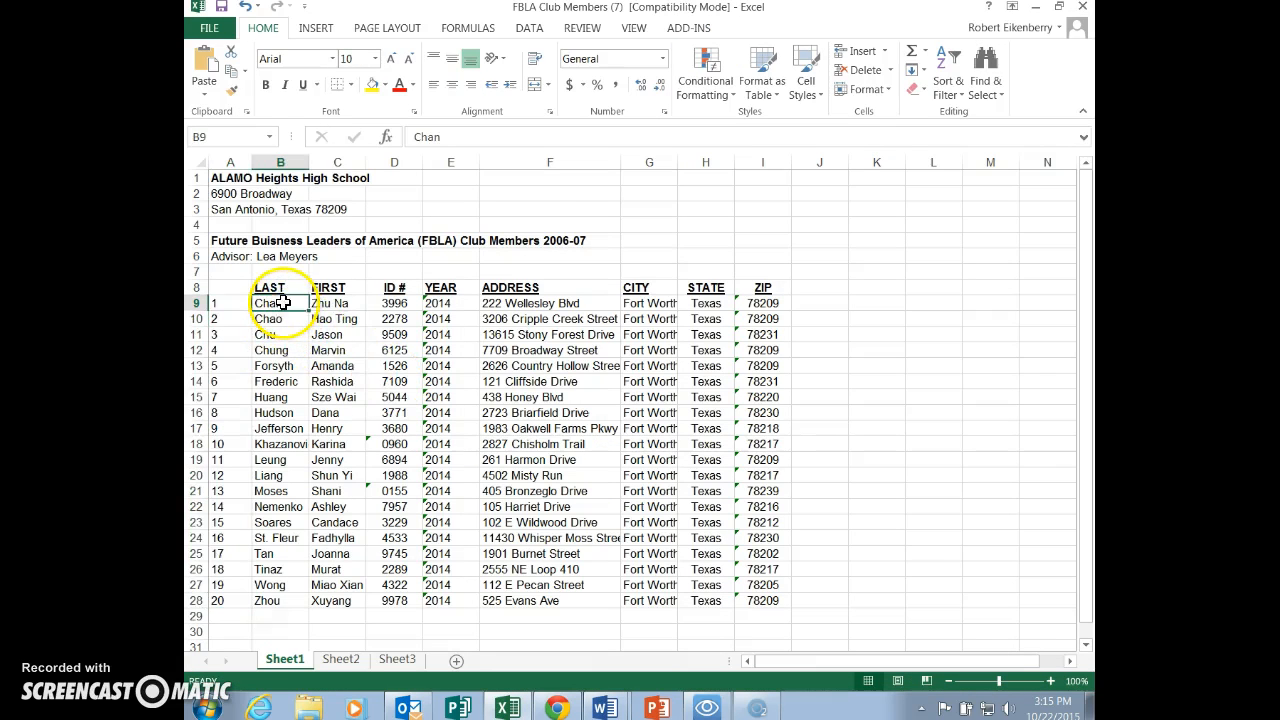
left_click(388, 30)
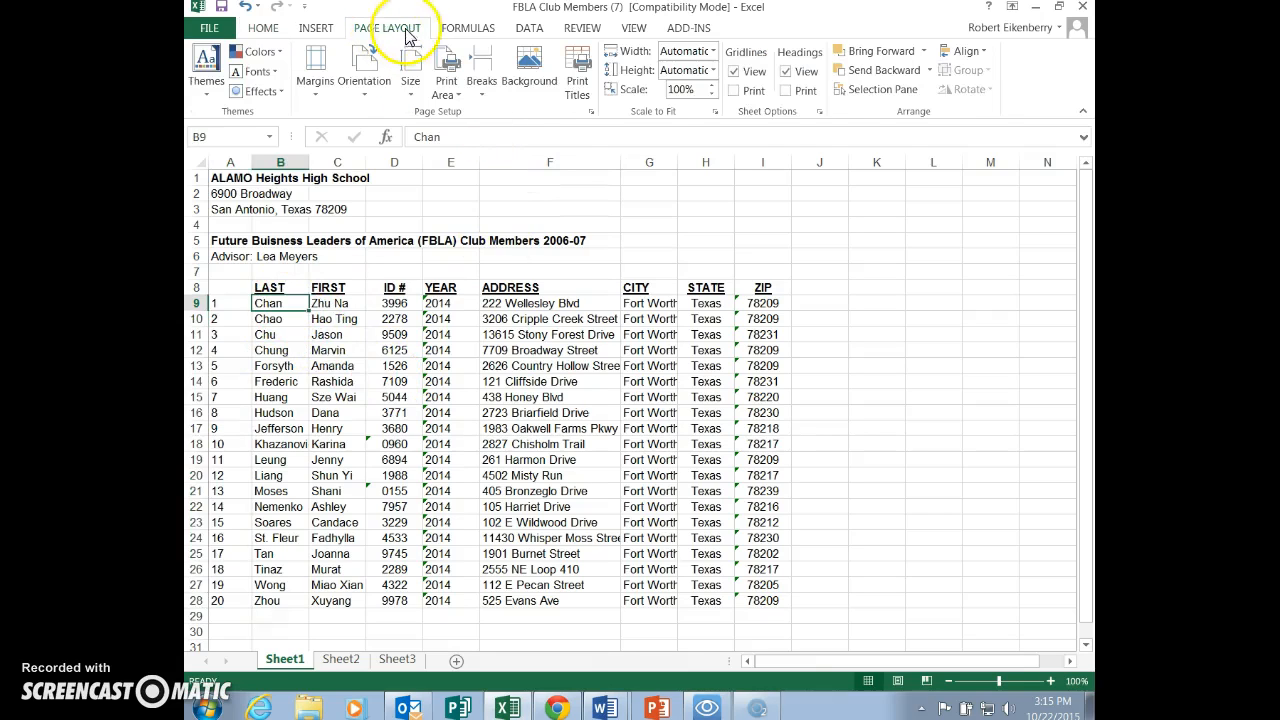
left_click(734, 72)
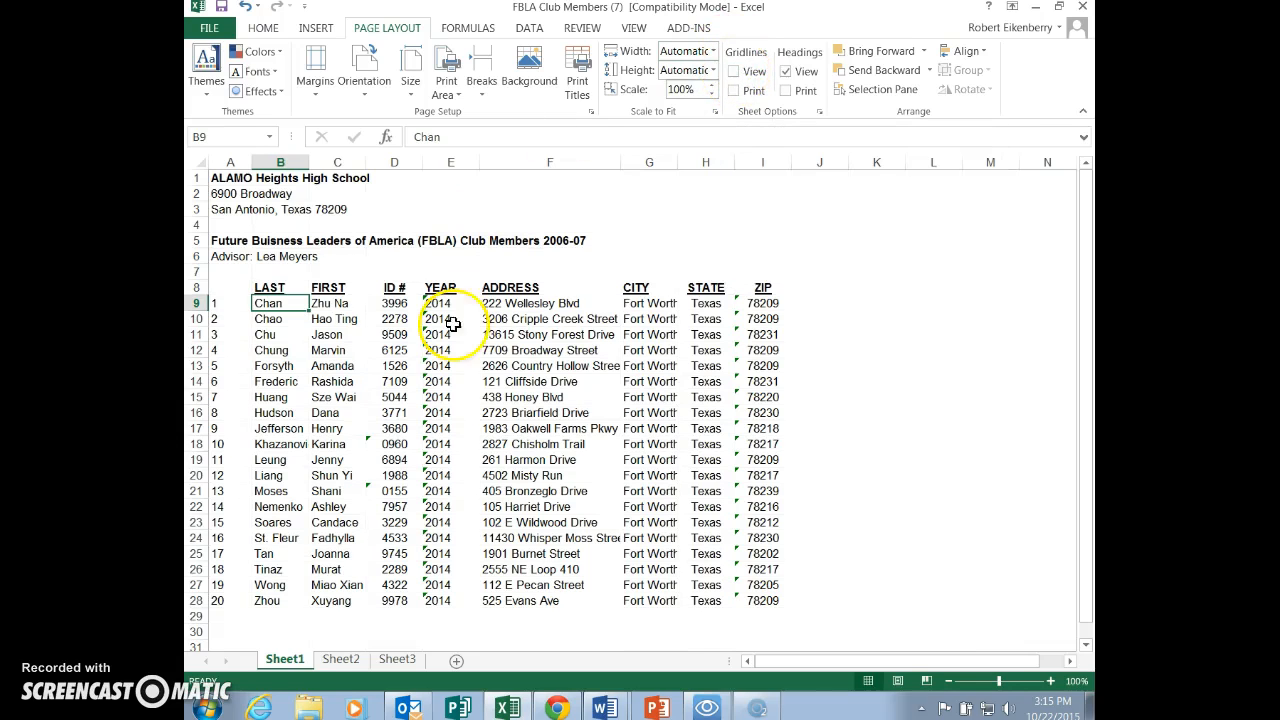
left_click(740, 77)
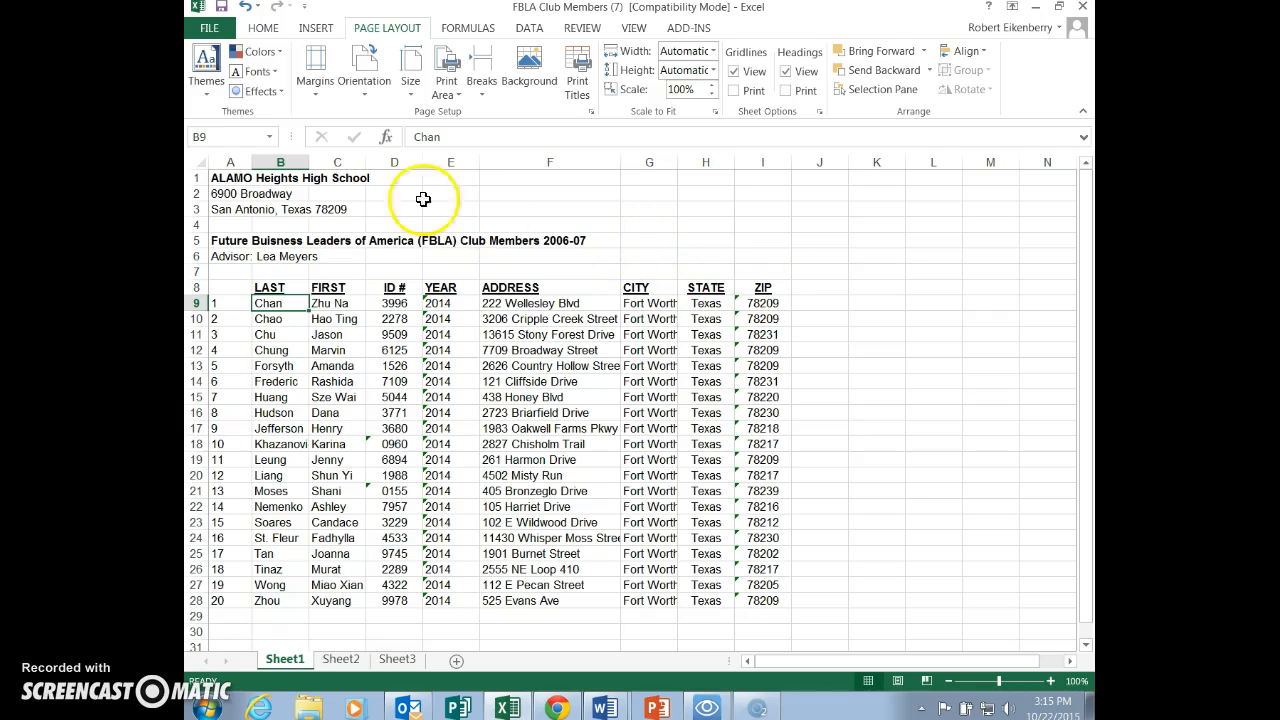
- Center the sheet horizontally and vertically on the page with custom margins, and change the page orientation to landscape
left_click(316, 98)
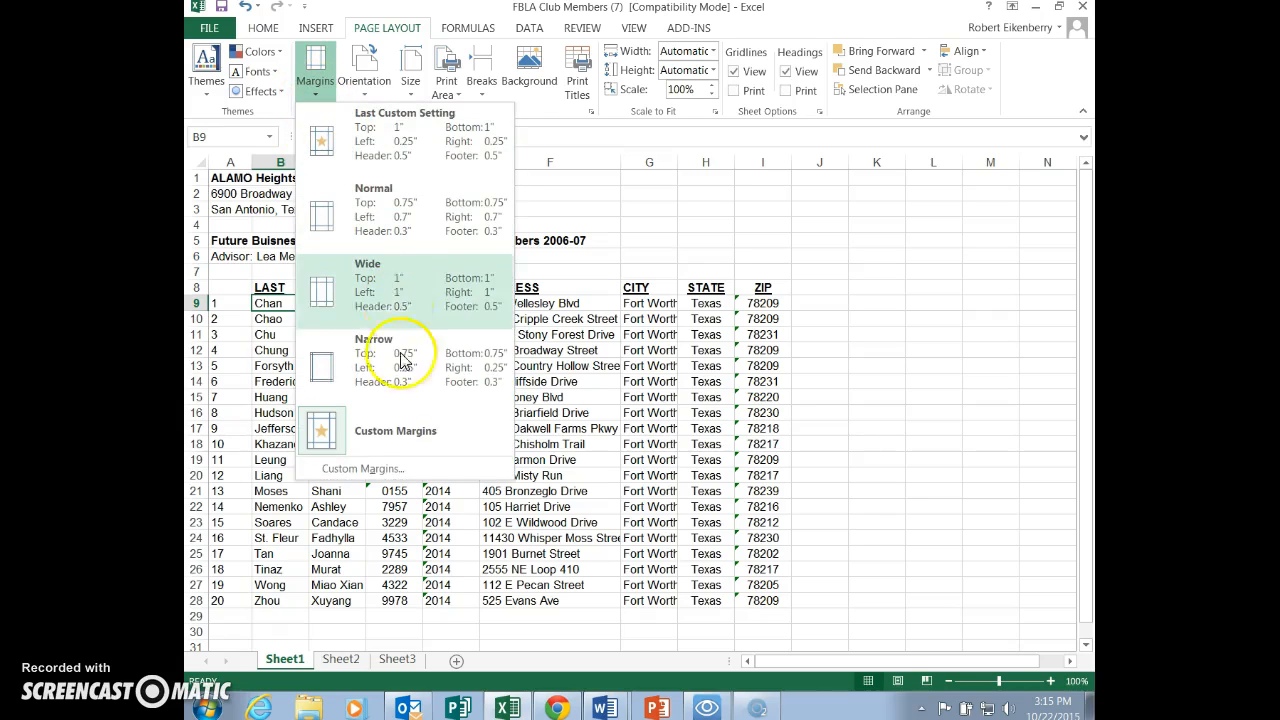
left_click(393, 470)
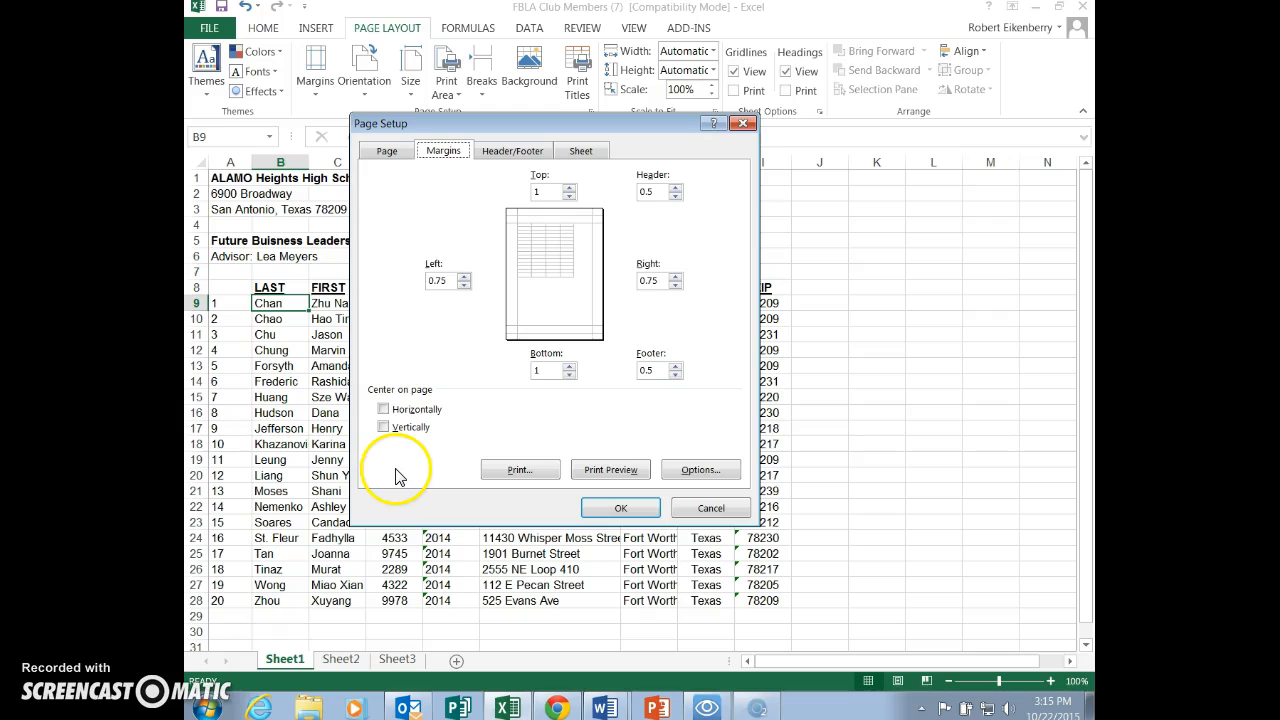
left_click(384, 427)
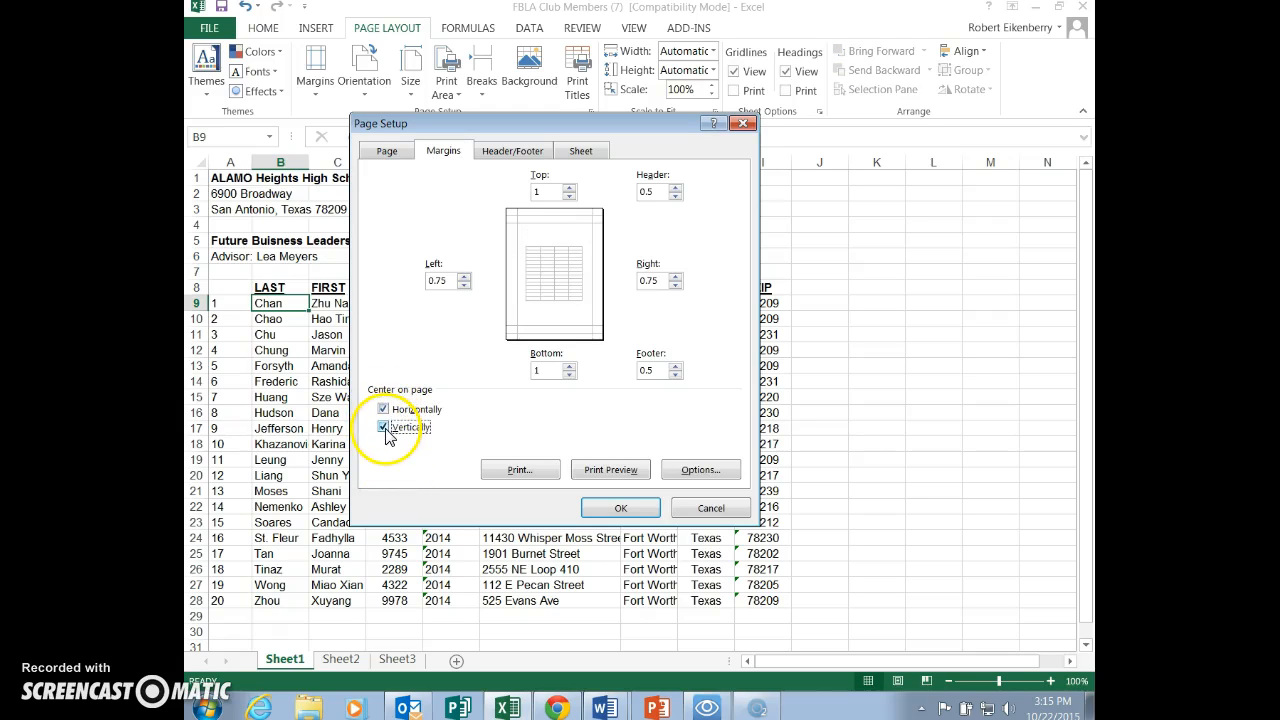
left_click(620, 508)
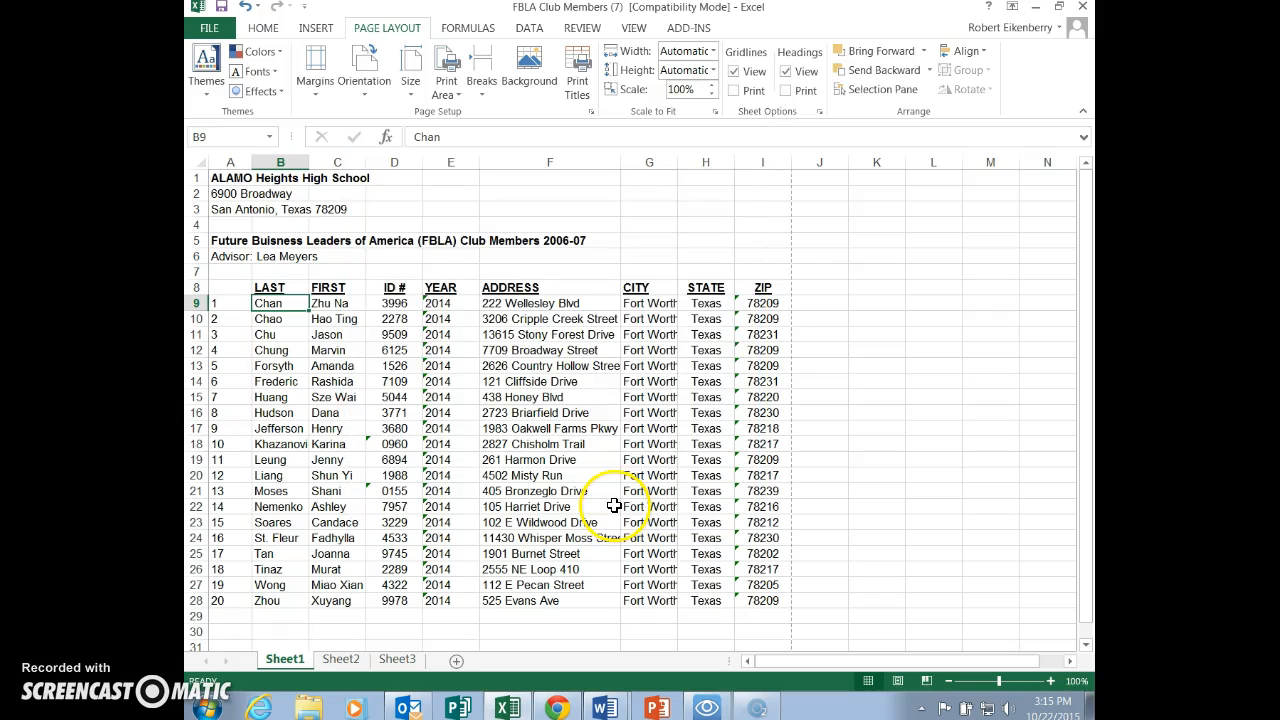
left_click(365, 95)
left_click(397, 157)
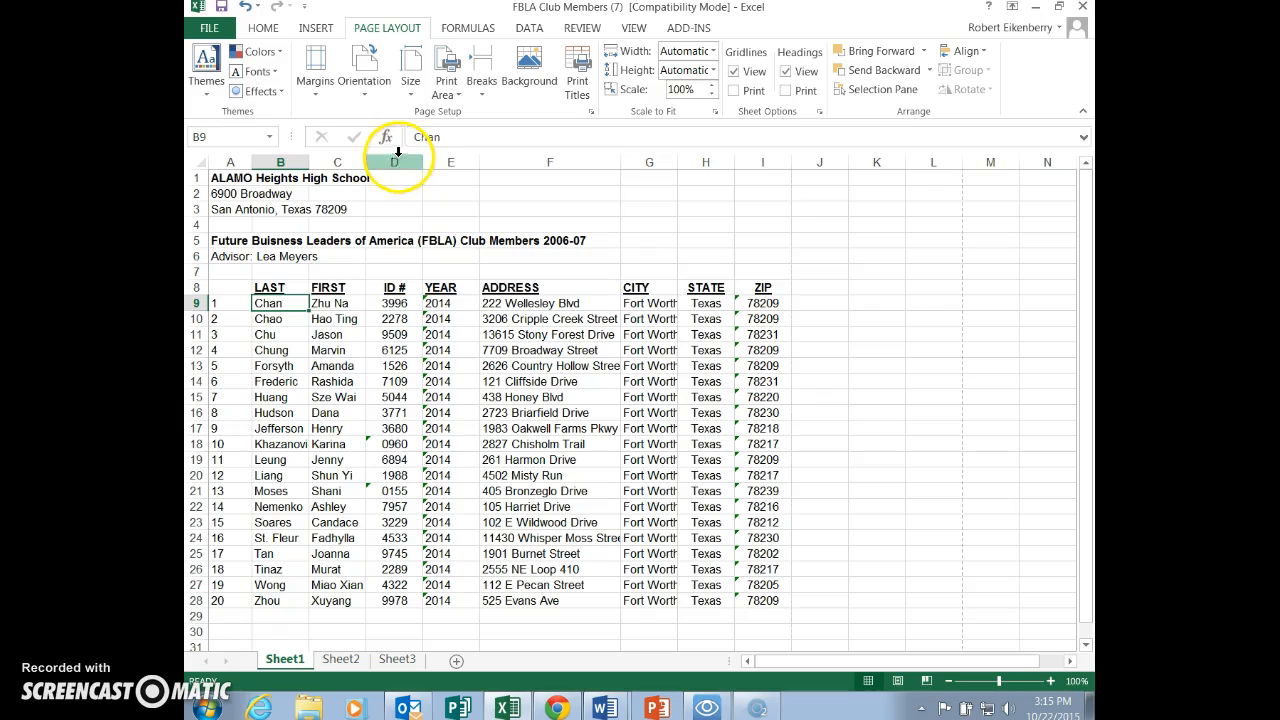
- Check the sheet's print preview against the FBLA example document in Word, and switch to the Activity 1 instructions in Word
left_click(209, 27)
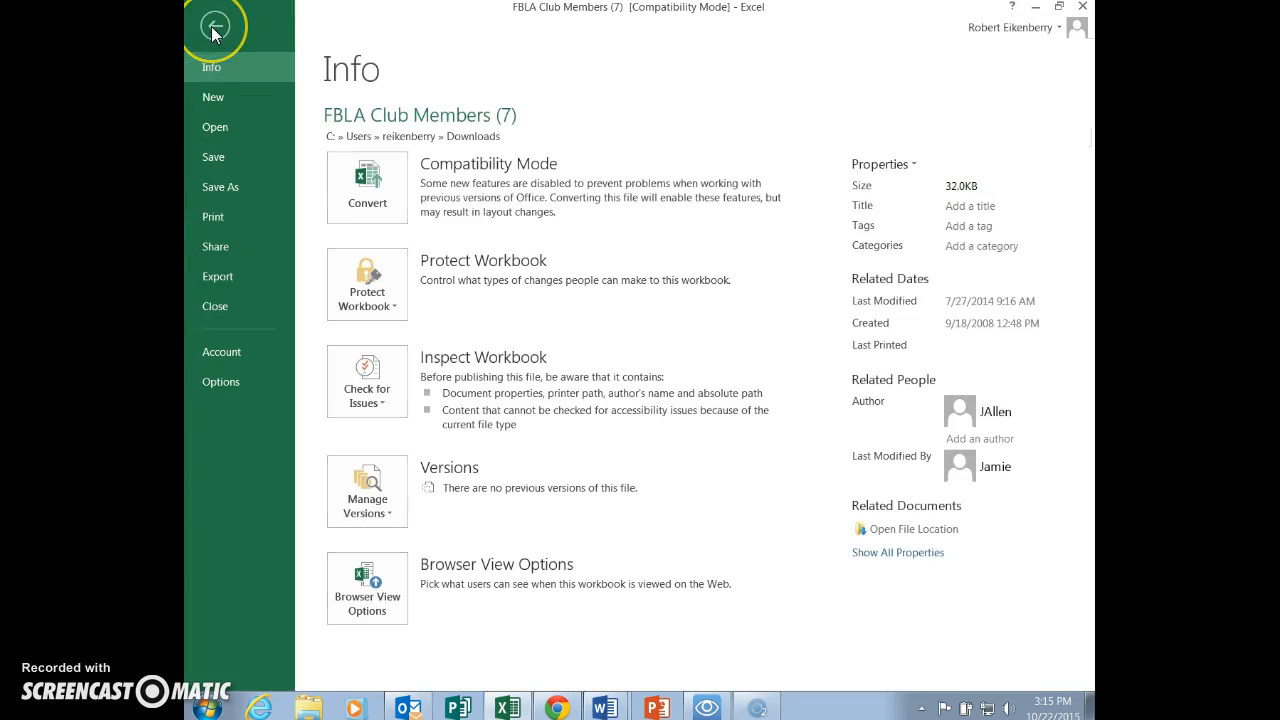
left_click(230, 218)
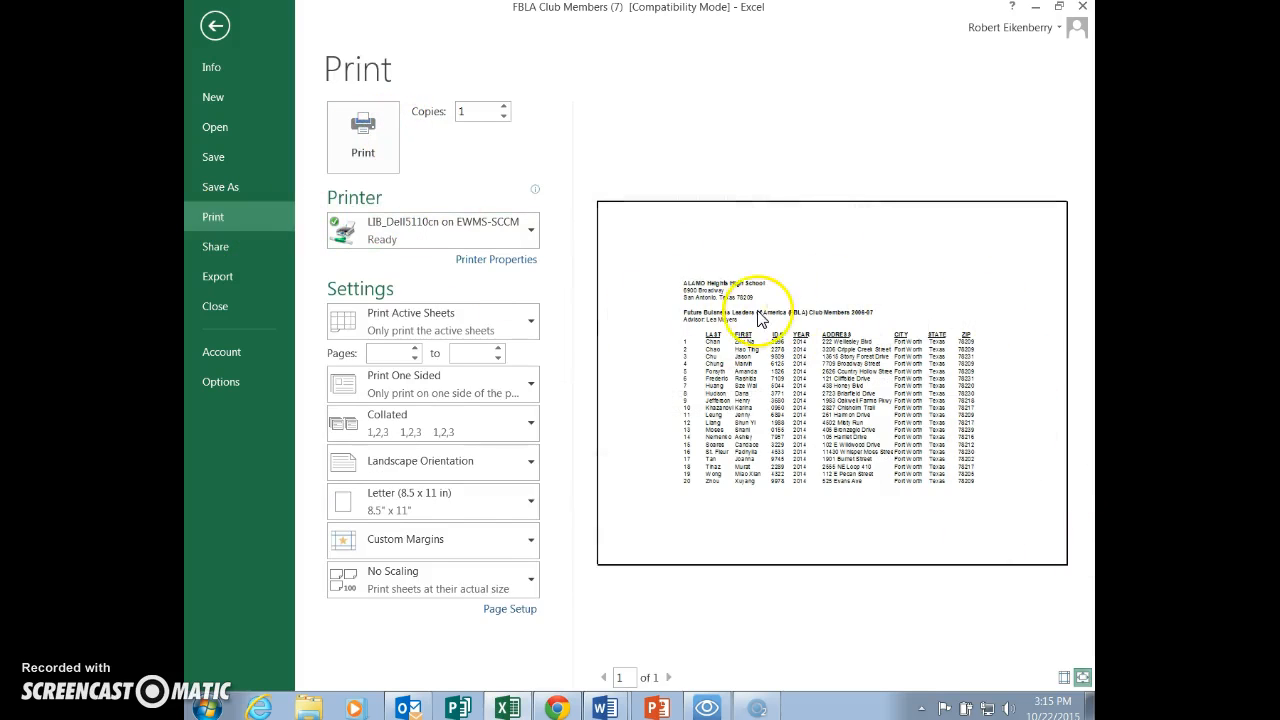
left_click(625, 708)
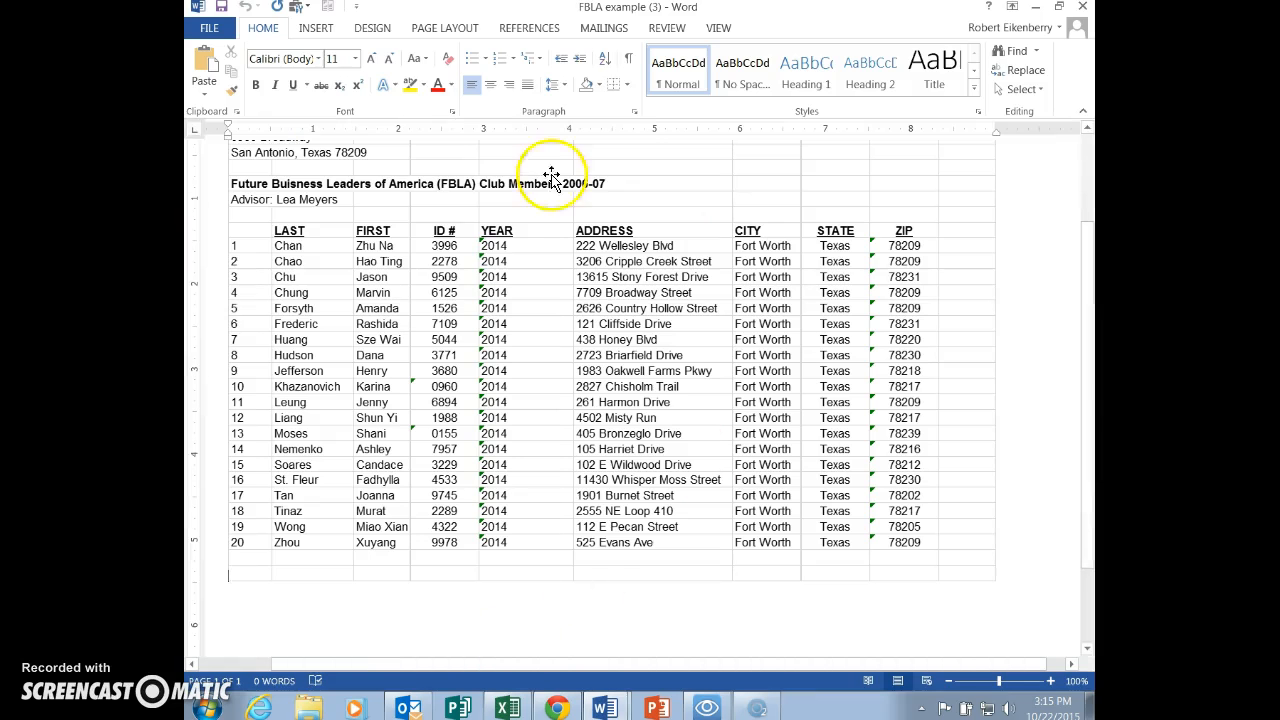
left_click(1037, 14)
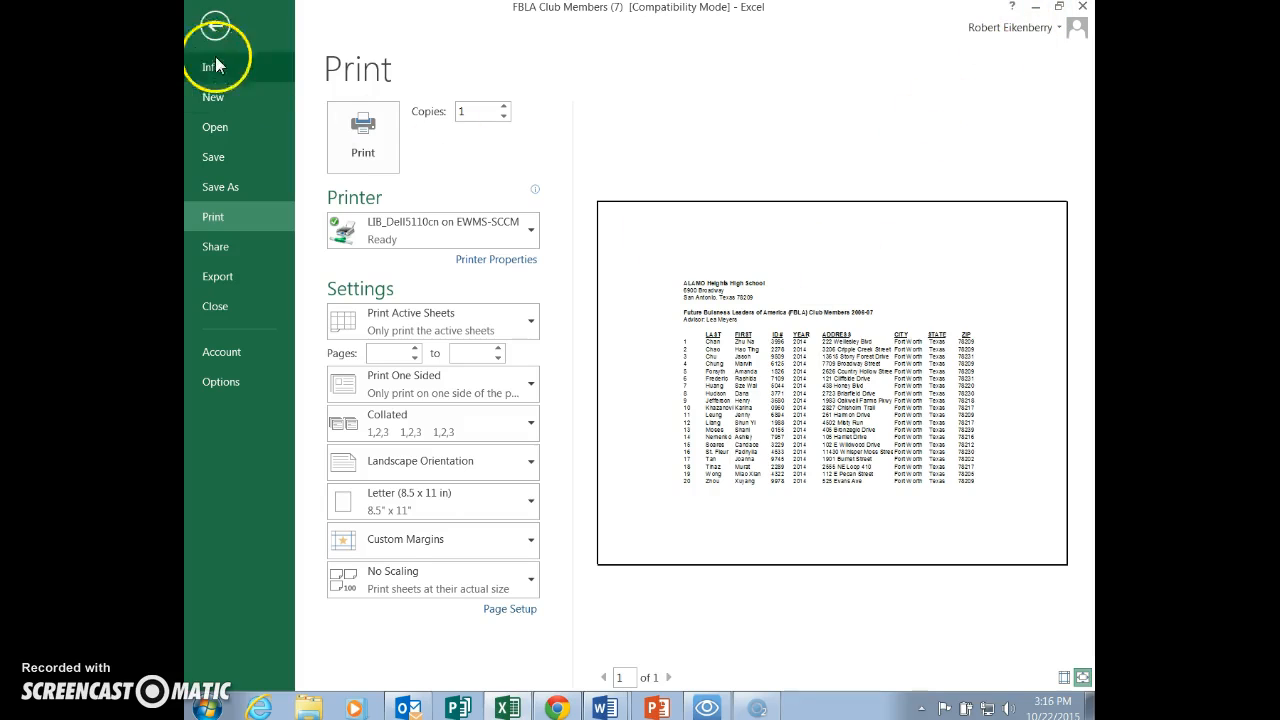
mouse_move(535, 205)
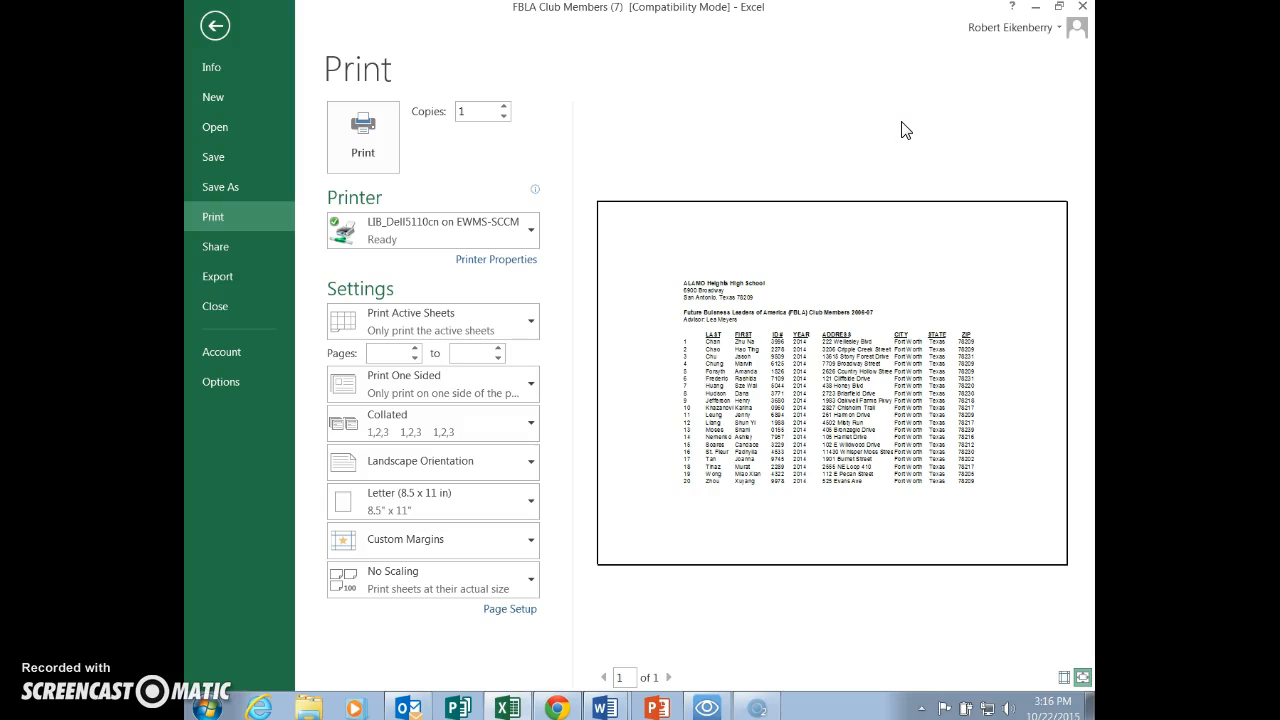
left_click(1037, 18)
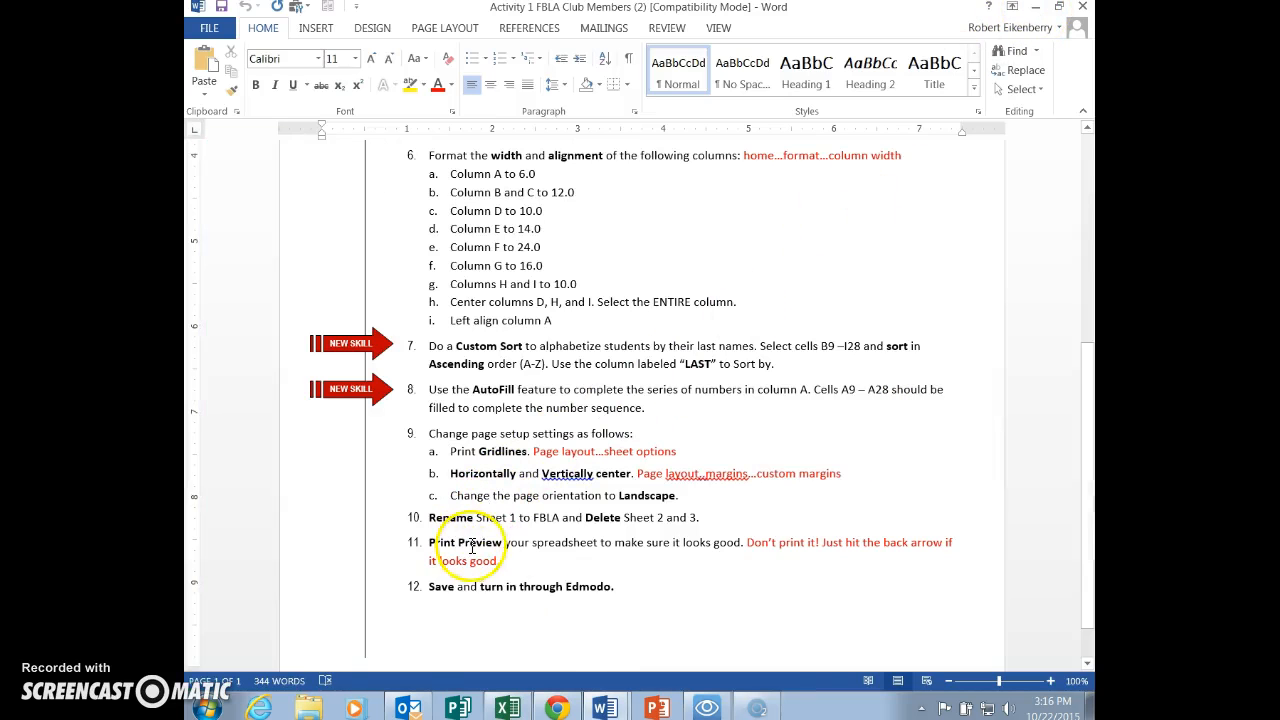